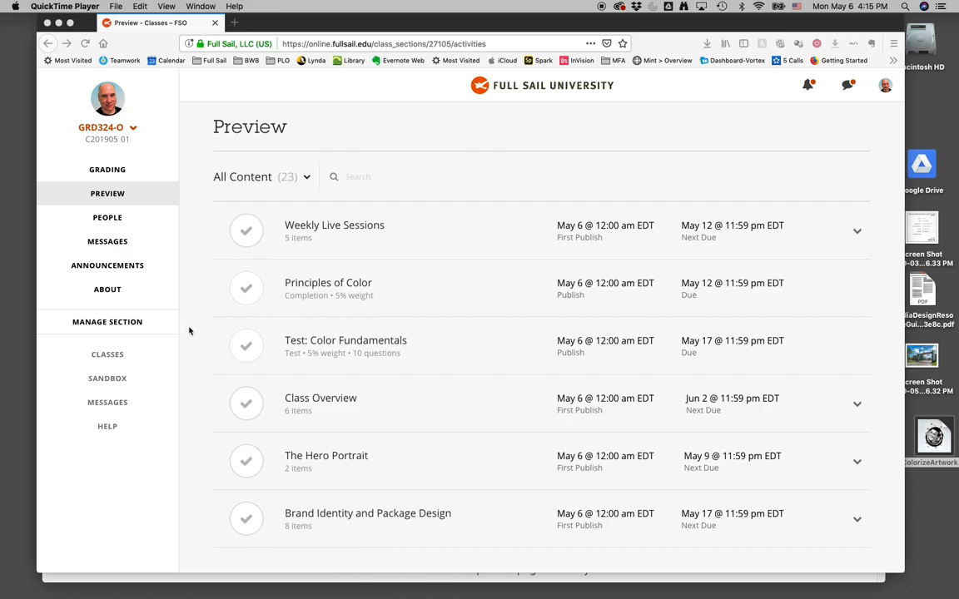
- Open The Hero Portrait module and its Week 1: The HERO PORTRAIT assignment
{"action": "left_click", "coordinate": [320, 453]}
{"action": "left_click", "coordinate": [319, 455]}
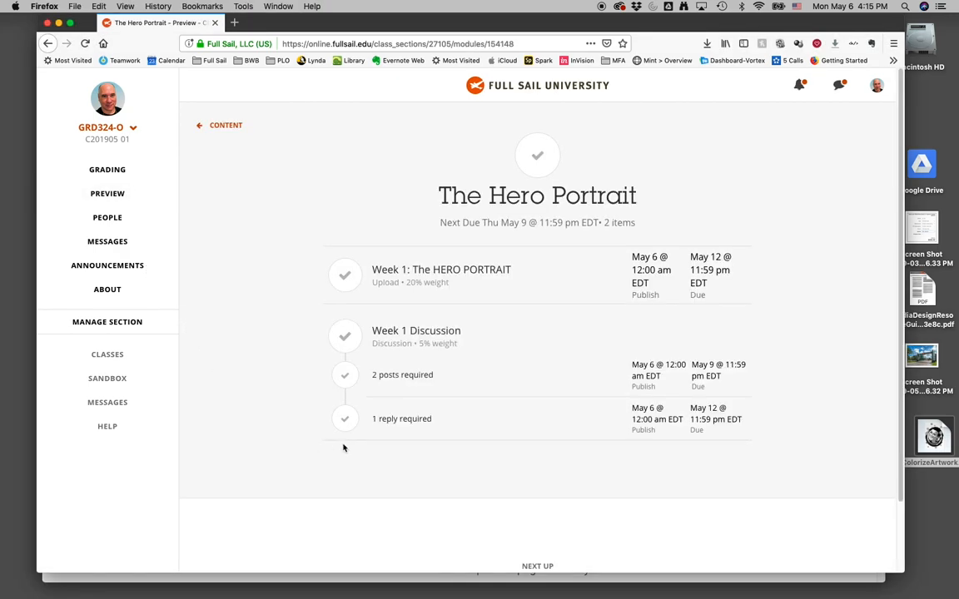
{"action": "left_click", "coordinate": [431, 271]}
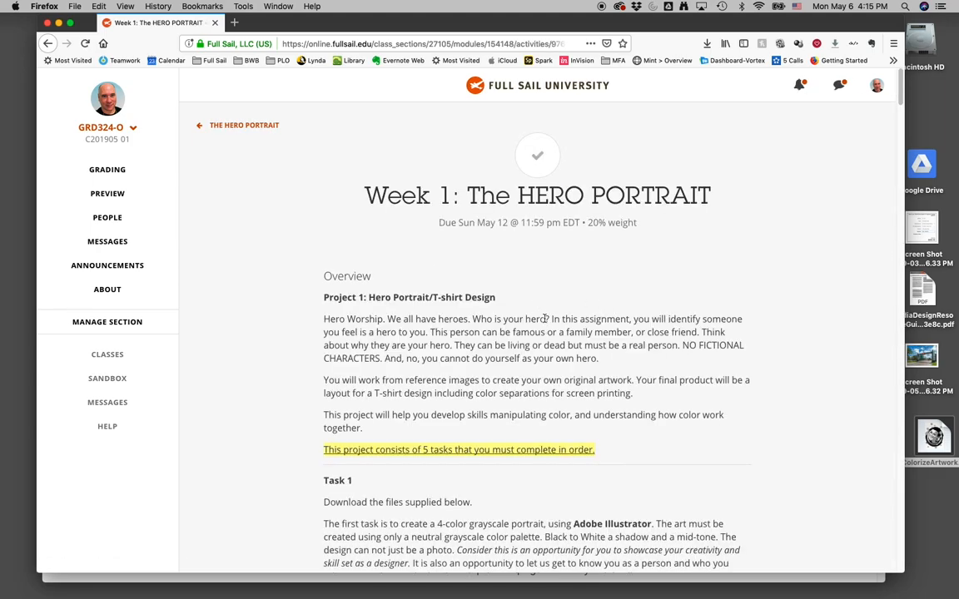
- Download the HP-Presentation-16x9-2019Folder.zip file and save it to the Desktop
{"action": "scroll", "coordinate": [545, 319], "scroll_direction": "down", "scroll_amount": 4}
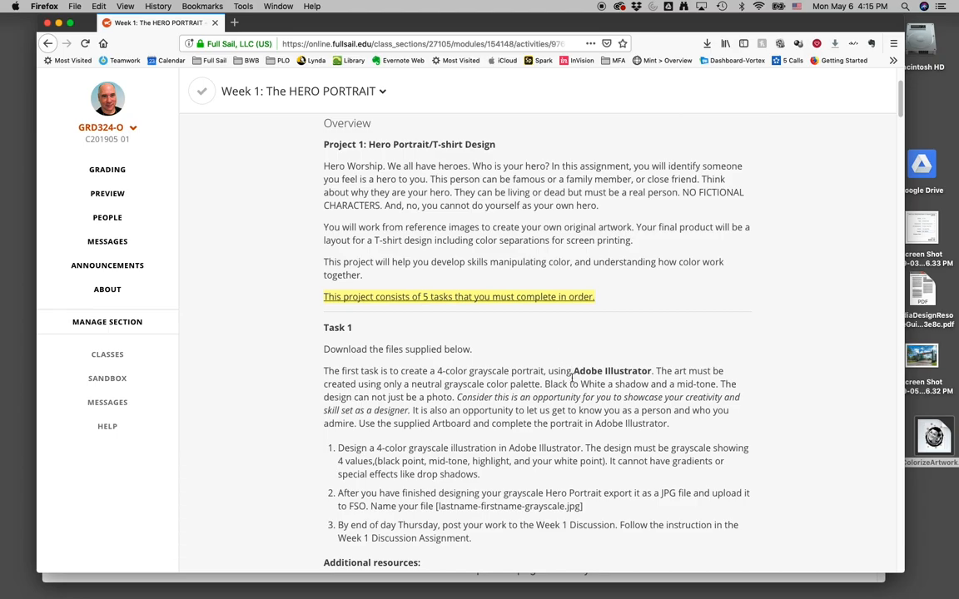
{"action": "scroll", "coordinate": [571, 379], "scroll_direction": "down", "scroll_amount": 6}
{"action": "scroll", "coordinate": [563, 394], "scroll_direction": "down", "scroll_amount": 4}
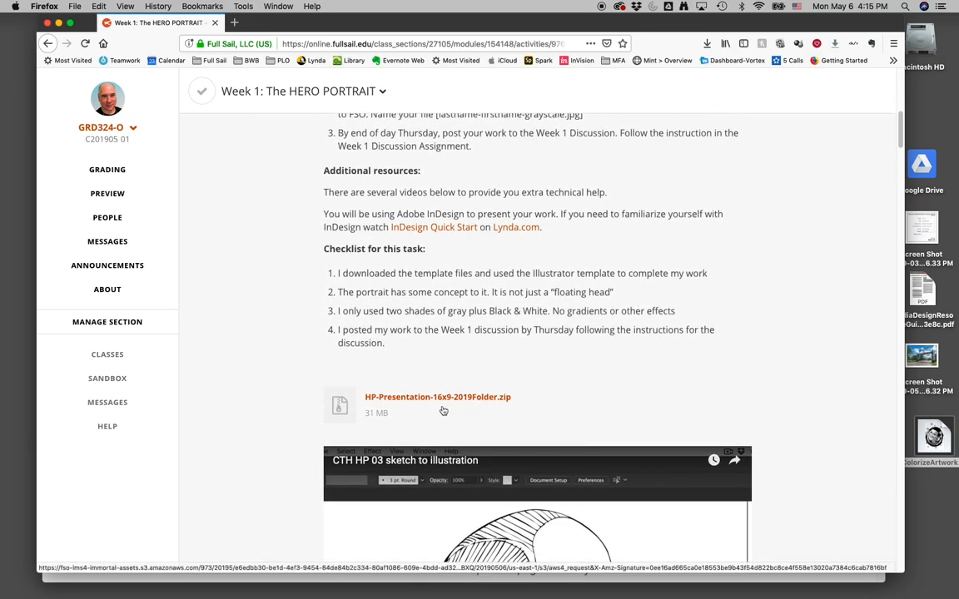
{"action": "scroll", "coordinate": [446, 410], "scroll_direction": "down", "scroll_amount": 2}
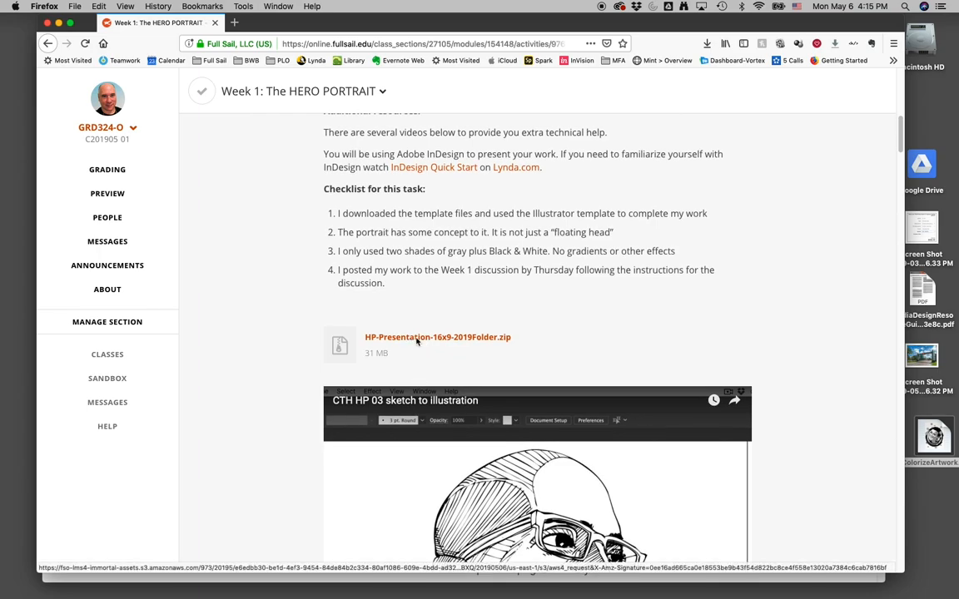
{"action": "left_click", "coordinate": [417, 339]}
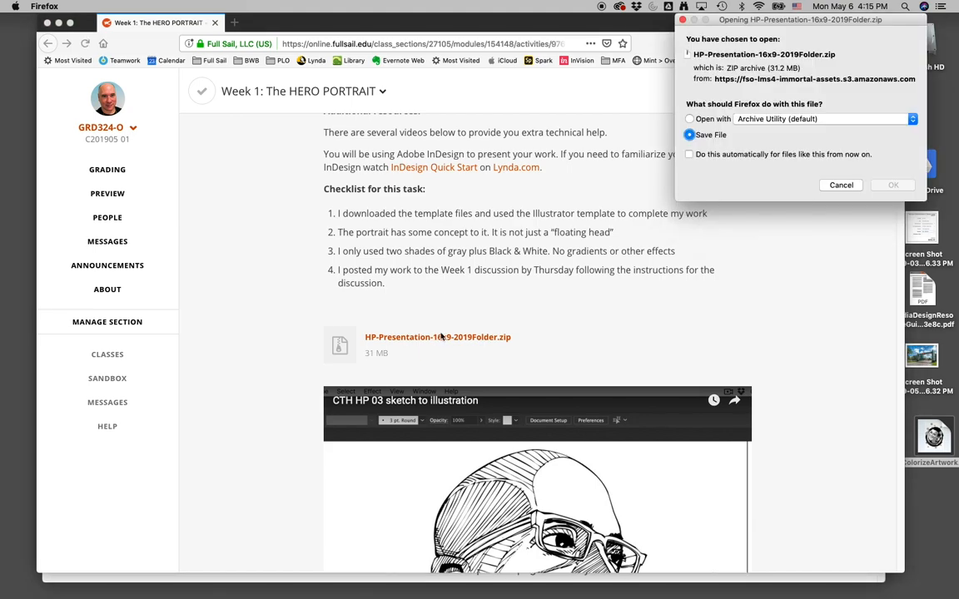
{"action": "left_click", "coordinate": [892, 185]}
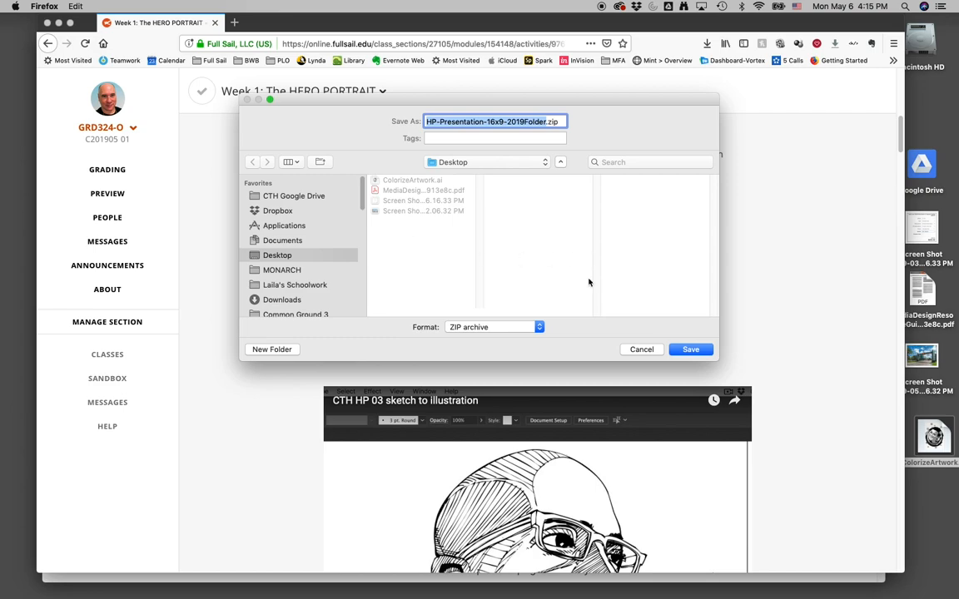
{"action": "left_click", "coordinate": [691, 350]}
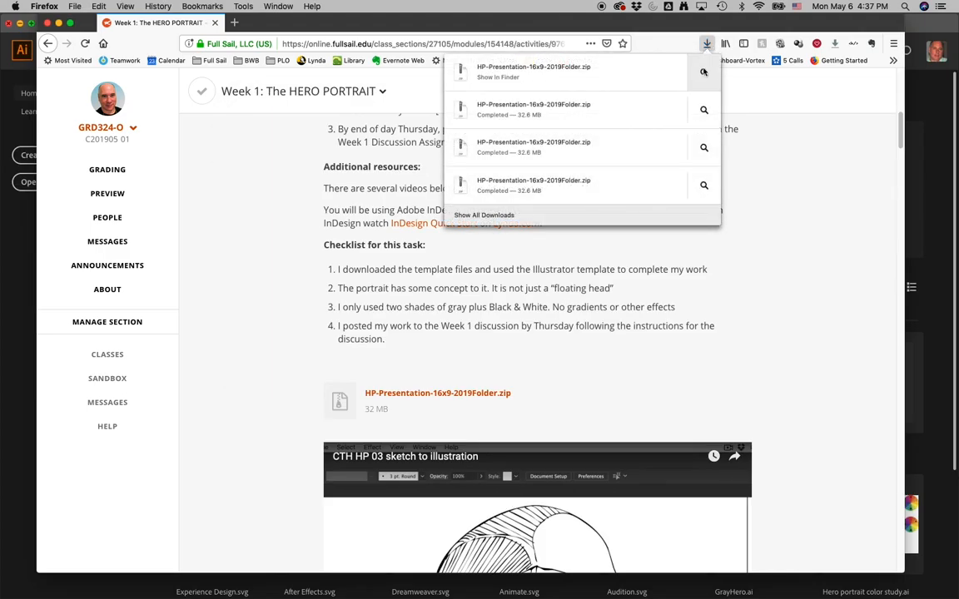
- Reveal the downloaded archive in Finder and open the unzipped HP-Presentation-16x9-2019 Folder
{"action": "left_click", "coordinate": [703, 73]}
{"action": "double_click", "coordinate": [262, 96]}
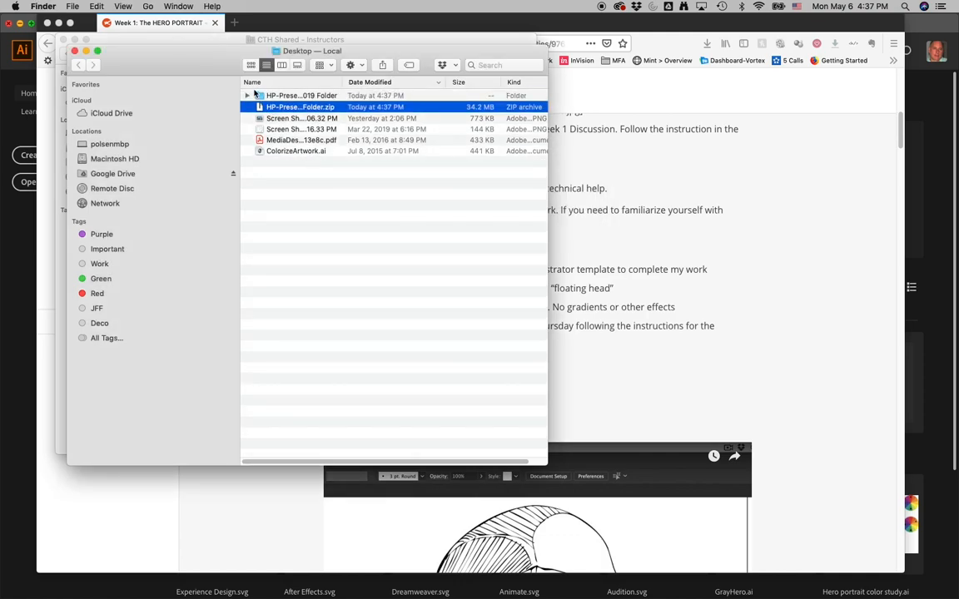
{"action": "left_click", "coordinate": [260, 96]}
{"action": "double_click", "coordinate": [260, 96]}
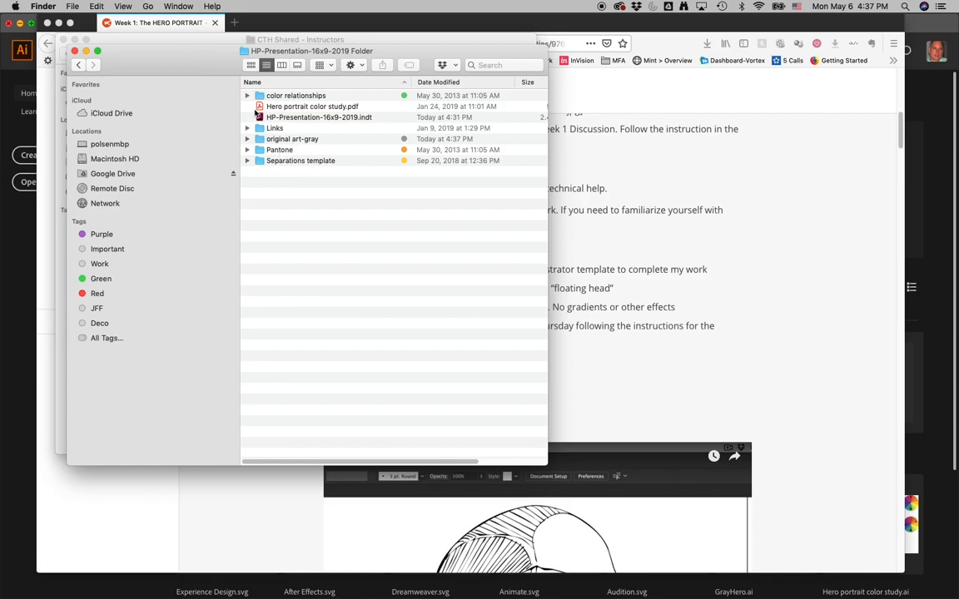
- Preview the pages of Hero portrait color study.pdf, including the 12 step color wheel
{"action": "left_click", "coordinate": [261, 108]}
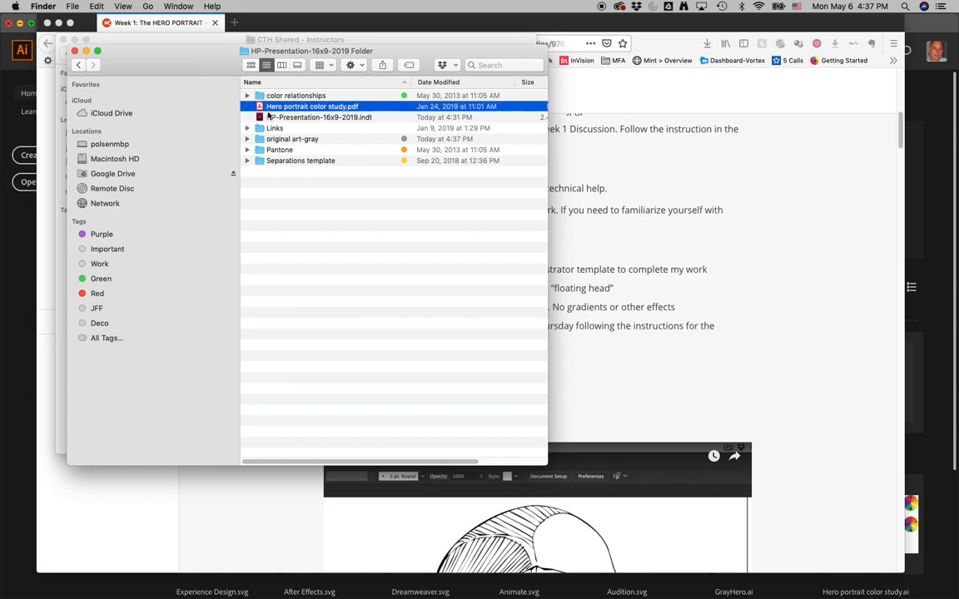
{"action": "key", "text": "space"}
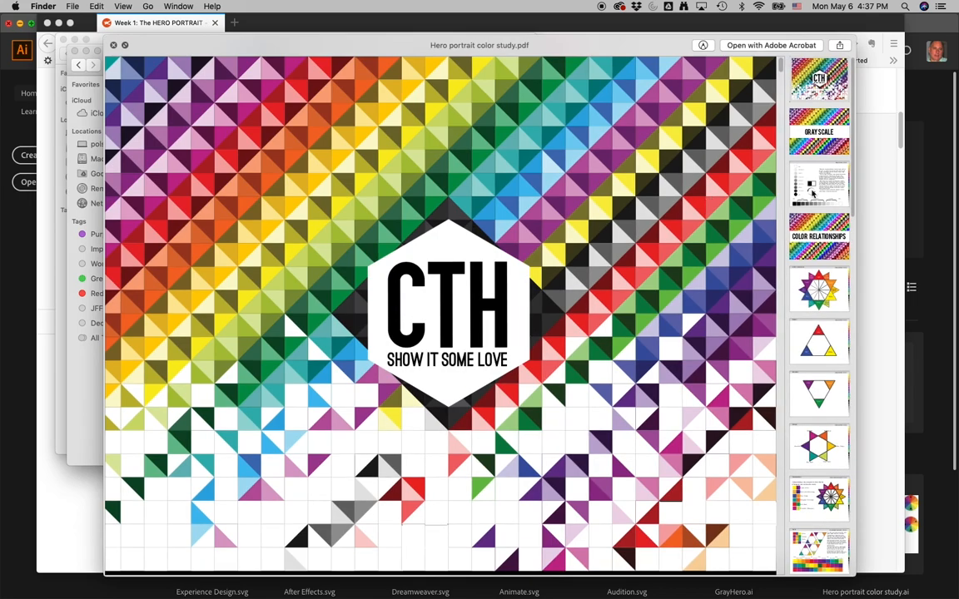
{"action": "left_click", "coordinate": [803, 193]}
{"action": "left_click", "coordinate": [816, 287]}
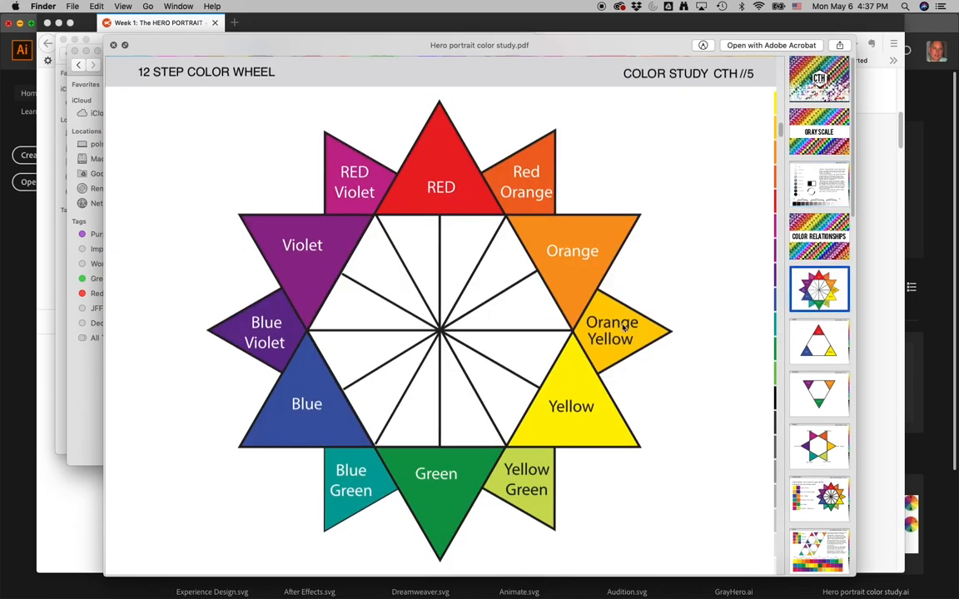
{"action": "key", "text": "space"}
{"action": "left_click", "coordinate": [463, 287]}
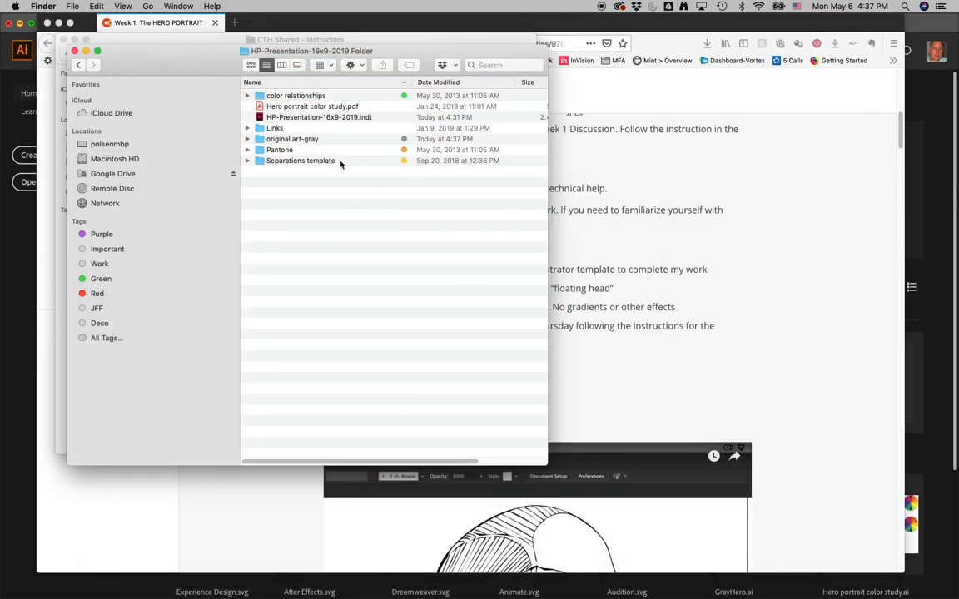
- Open the Self portrait gray scale.ait template from the original art-gray folder
{"action": "left_click", "coordinate": [278, 118]}
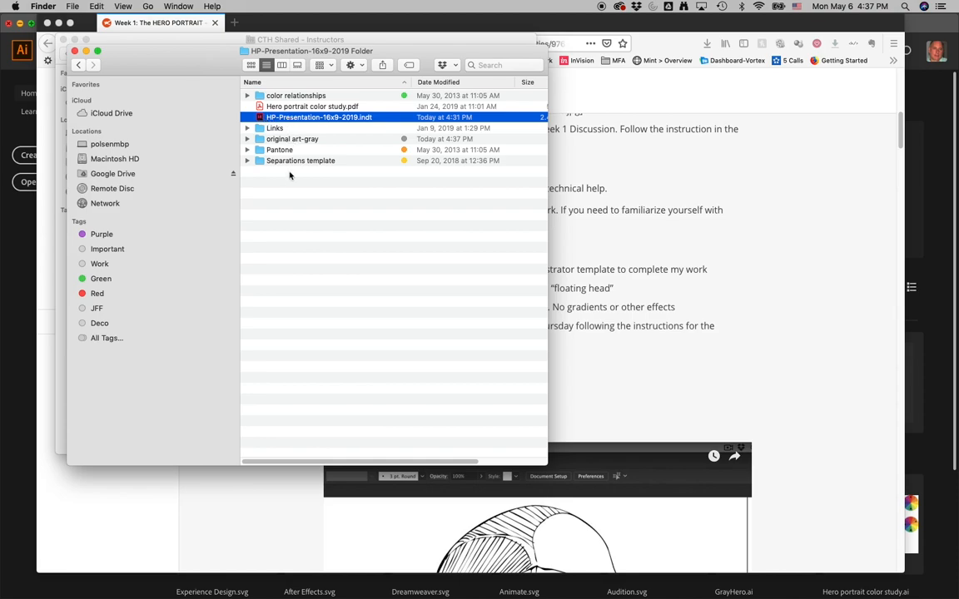
{"action": "left_click", "coordinate": [262, 193]}
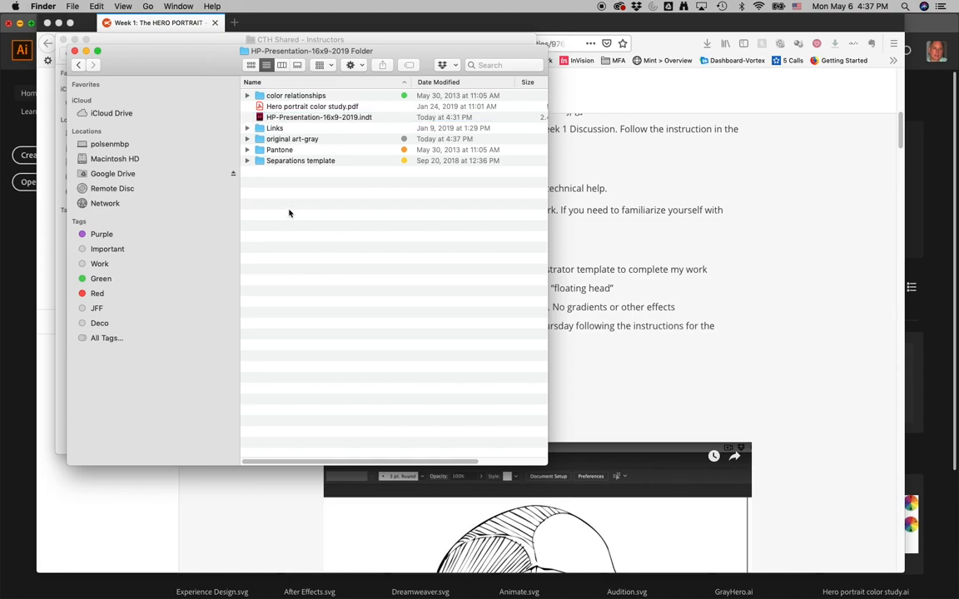
{"action": "left_click", "coordinate": [247, 139]}
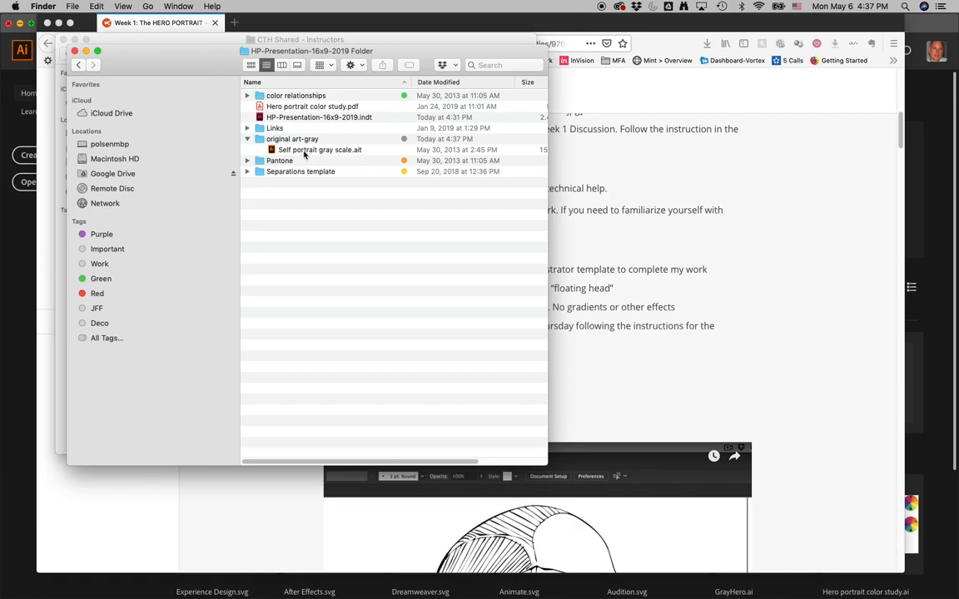
{"action": "double_click", "coordinate": [276, 150]}
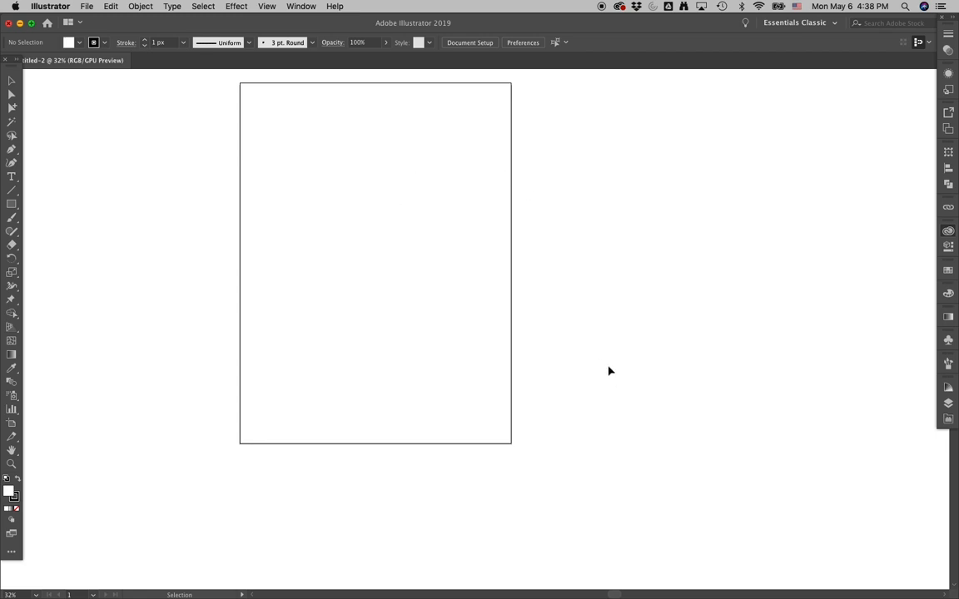
- Open ColorizeArtwork.ai from the Desktop
{"action": "key", "text": "super+Tab"}
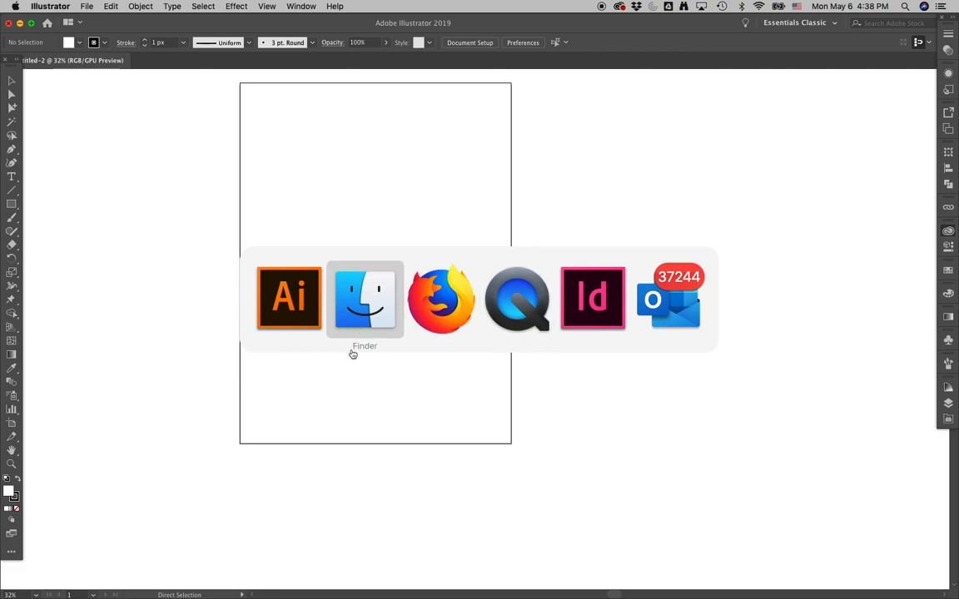
{"action": "key", "text": "Escape"}
{"action": "left_click", "coordinate": [111, 6]}
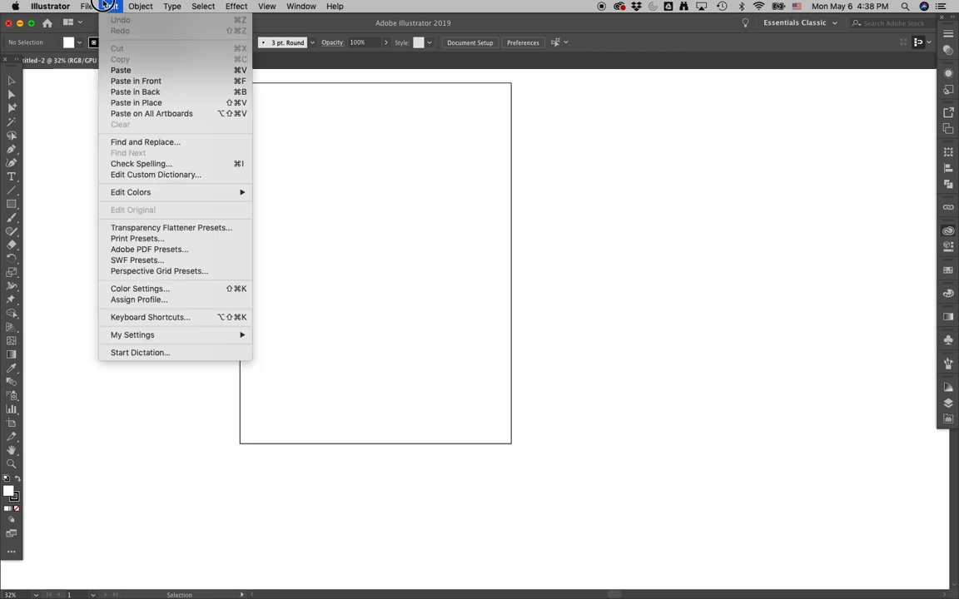
{"action": "left_click", "coordinate": [98, 42]}
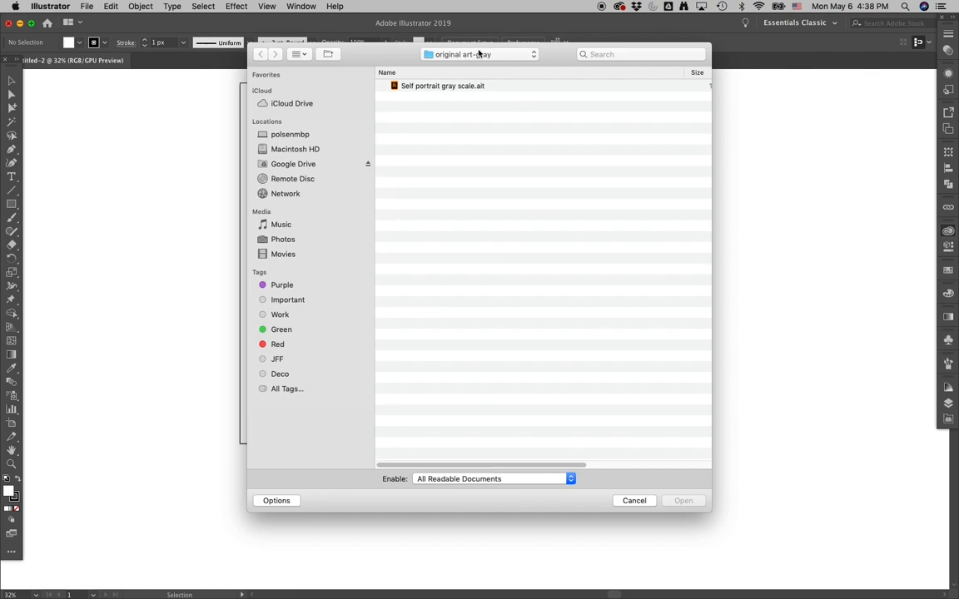
{"action": "left_click", "coordinate": [479, 53]}
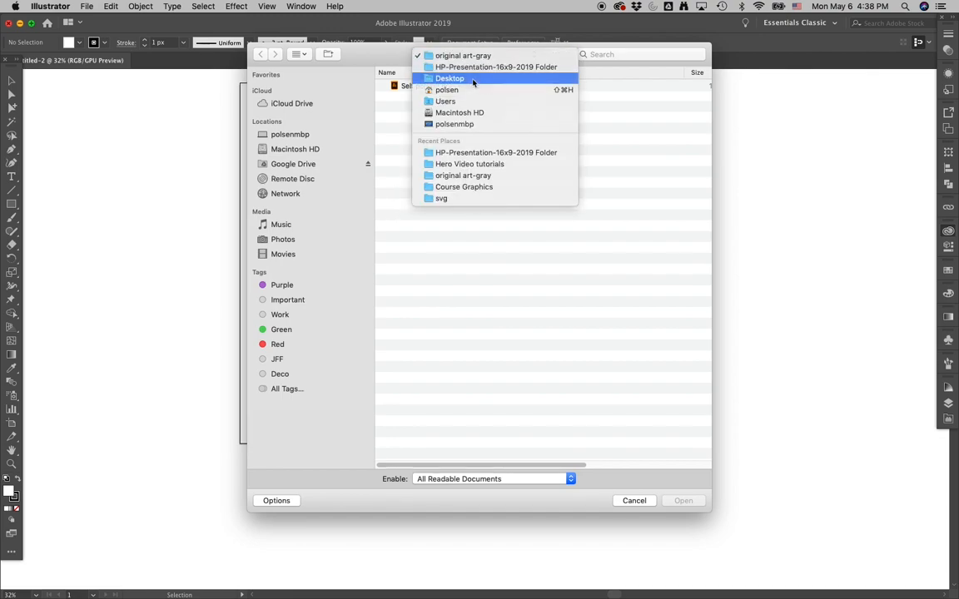
{"action": "left_click", "coordinate": [472, 79]}
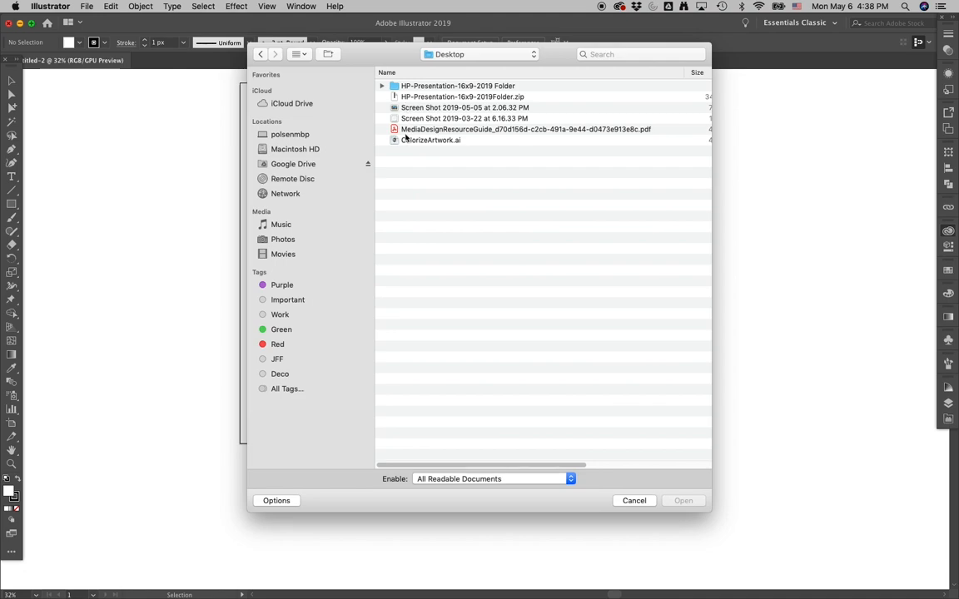
{"action": "left_click", "coordinate": [406, 139]}
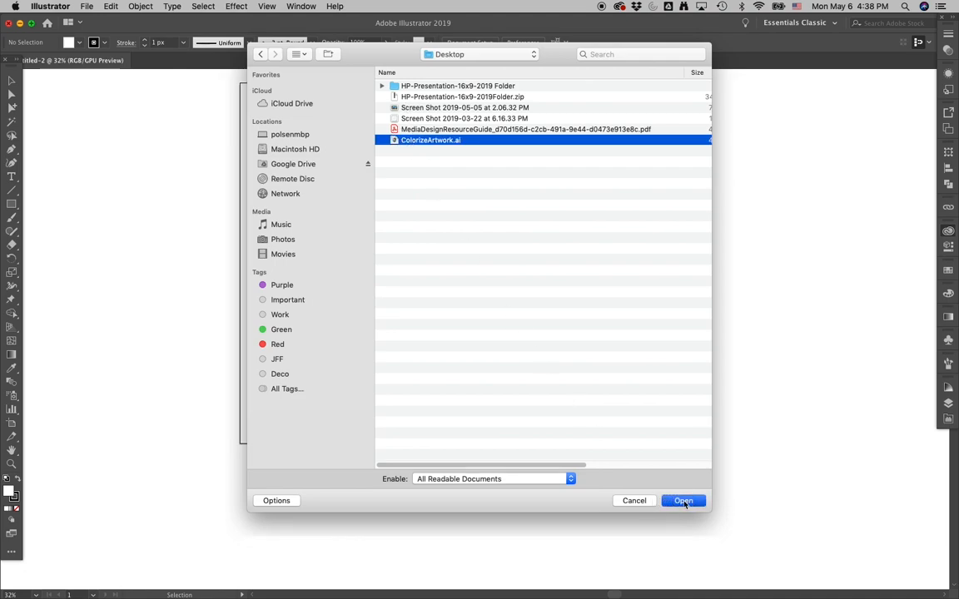
{"action": "left_click", "coordinate": [683, 501]}
- Copy all of the ColorizeArtwork portrait into the template document and move it onto the artboard
{"action": "left_click_drag", "start_coordinate": [184, 77], "coordinate": [437, 416]}
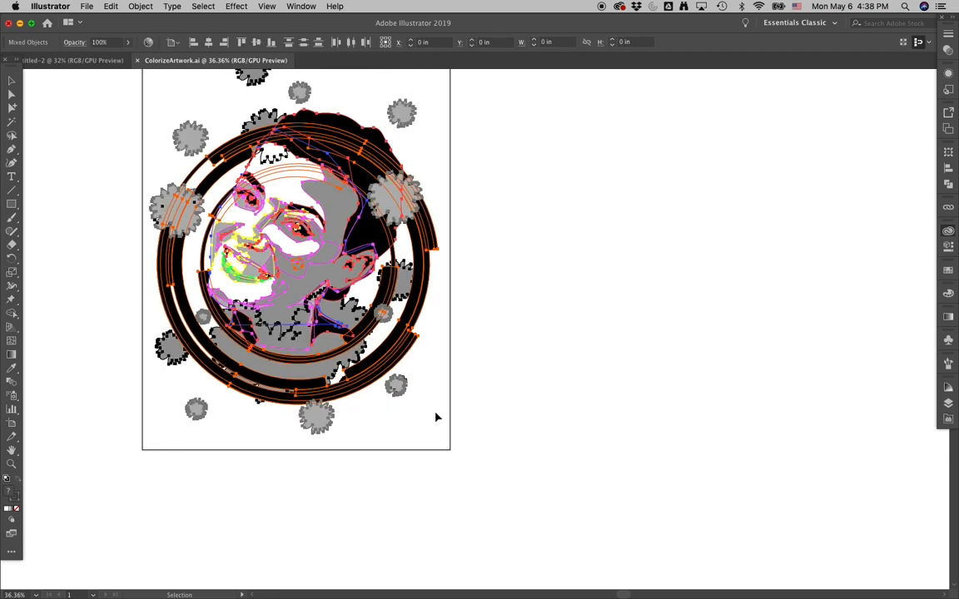
{"action": "left_click", "coordinate": [73, 60]}
{"action": "key", "text": "super+v"}
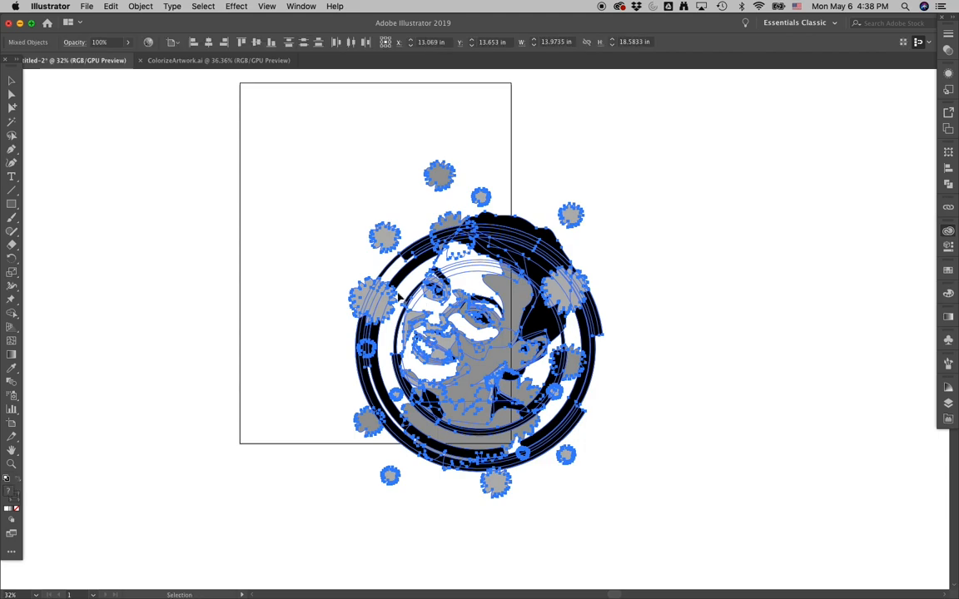
{"action": "left_click_drag", "start_coordinate": [492, 287], "coordinate": [406, 223]}
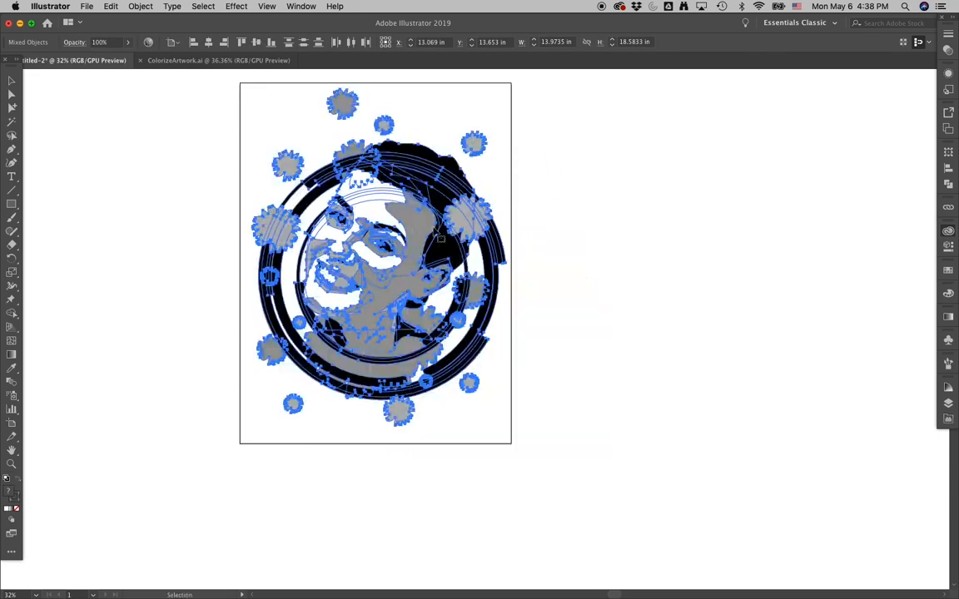
{"action": "left_click", "coordinate": [598, 245]}
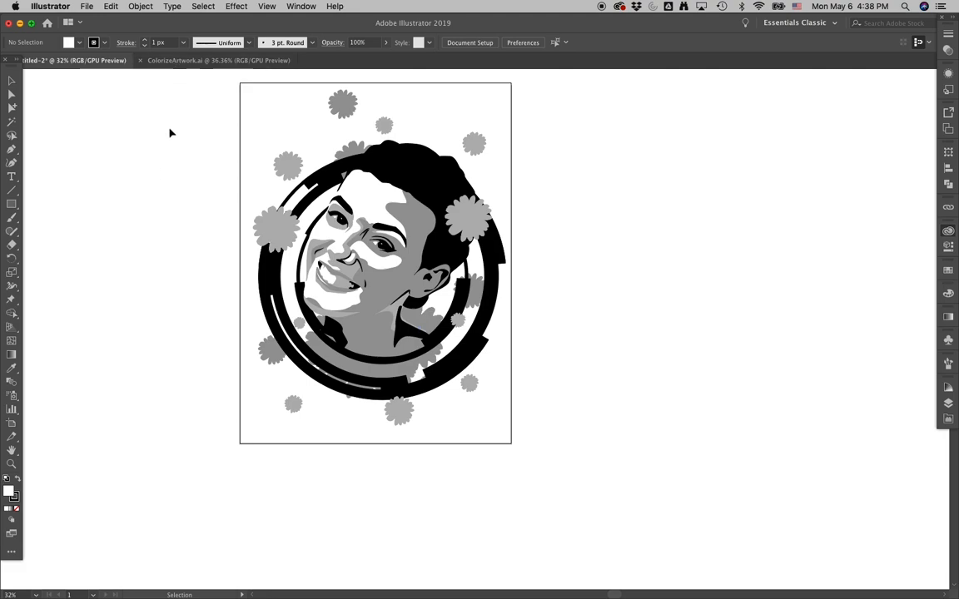
- Save the template document as grayscalePortrait.ai in the original art-gray folder with the default Illustrator options
{"action": "left_click", "coordinate": [91, 5]}
{"action": "left_click", "coordinate": [110, 92]}
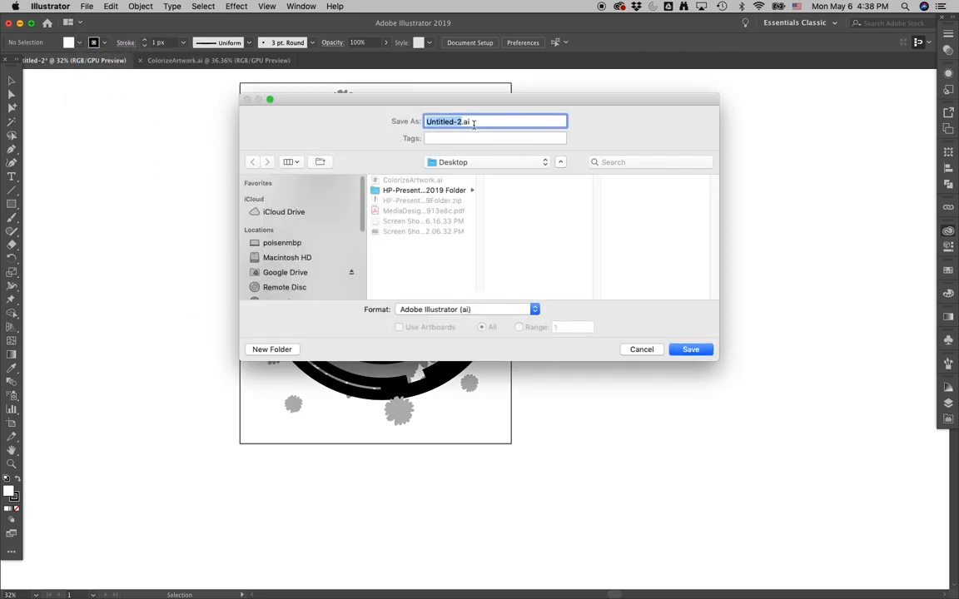
{"action": "type", "text": "grayscalePortrait"}
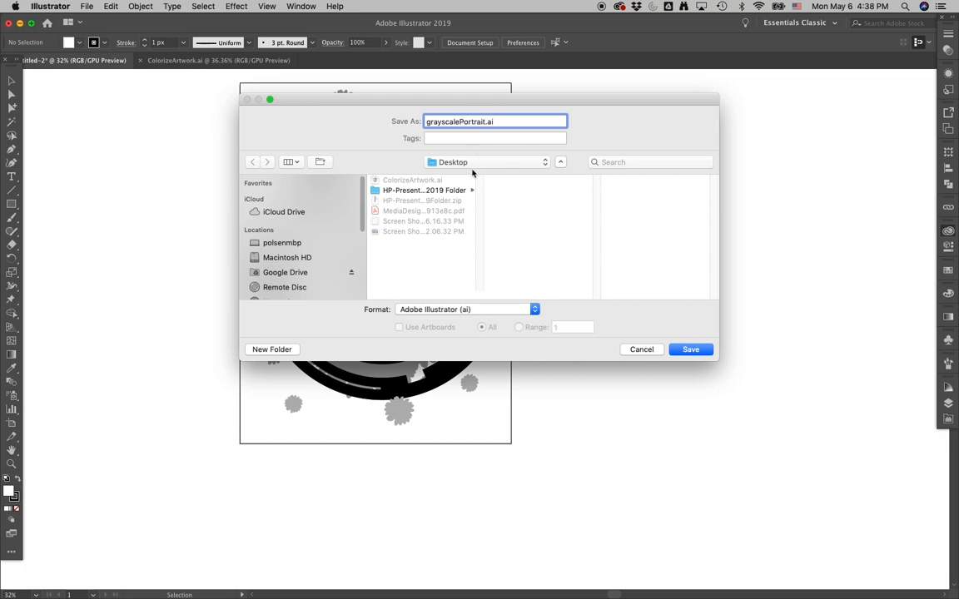
{"action": "left_click", "coordinate": [403, 191]}
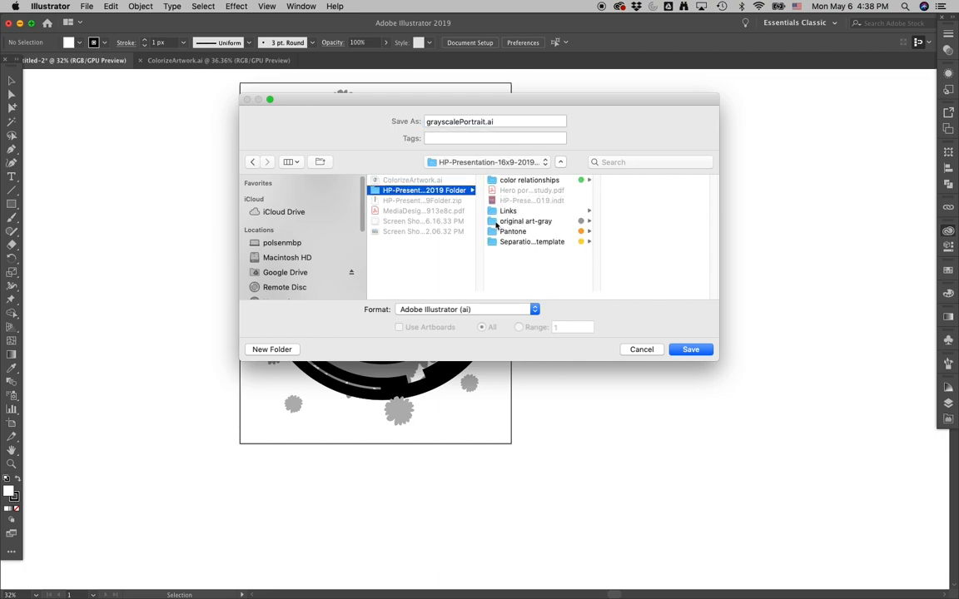
{"action": "left_click", "coordinate": [497, 222]}
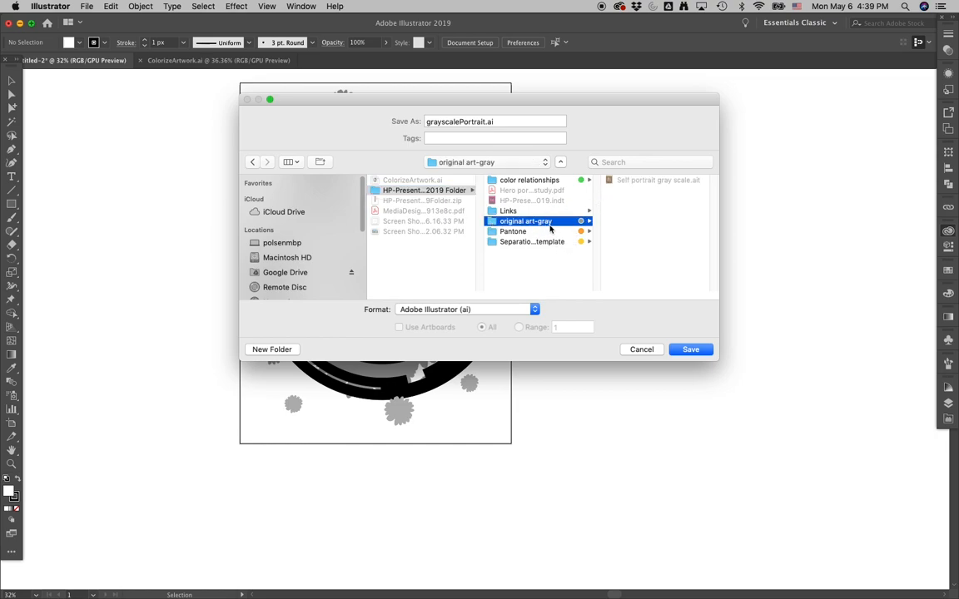
{"action": "left_click", "coordinate": [702, 351]}
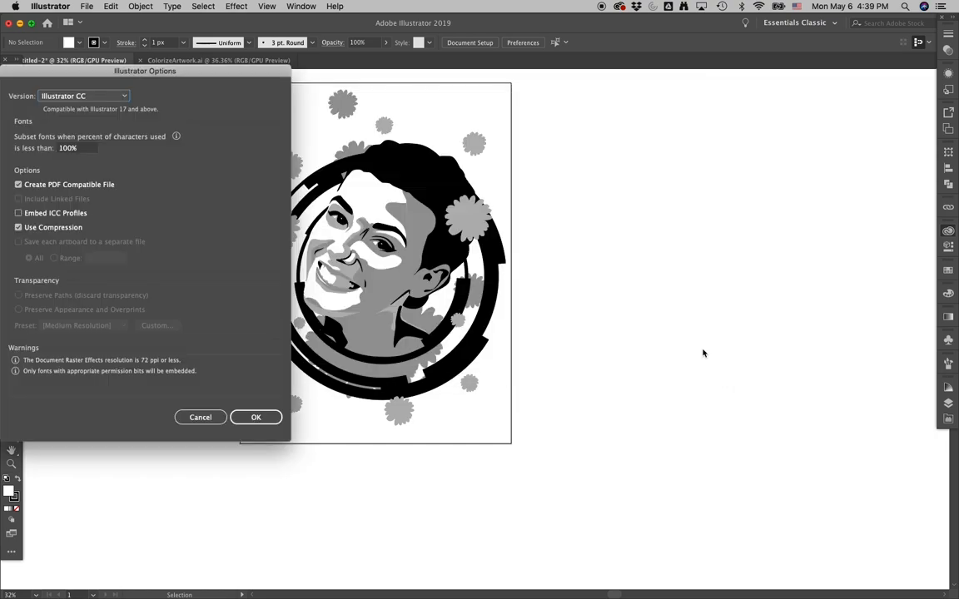
{"action": "left_click", "coordinate": [258, 416]}
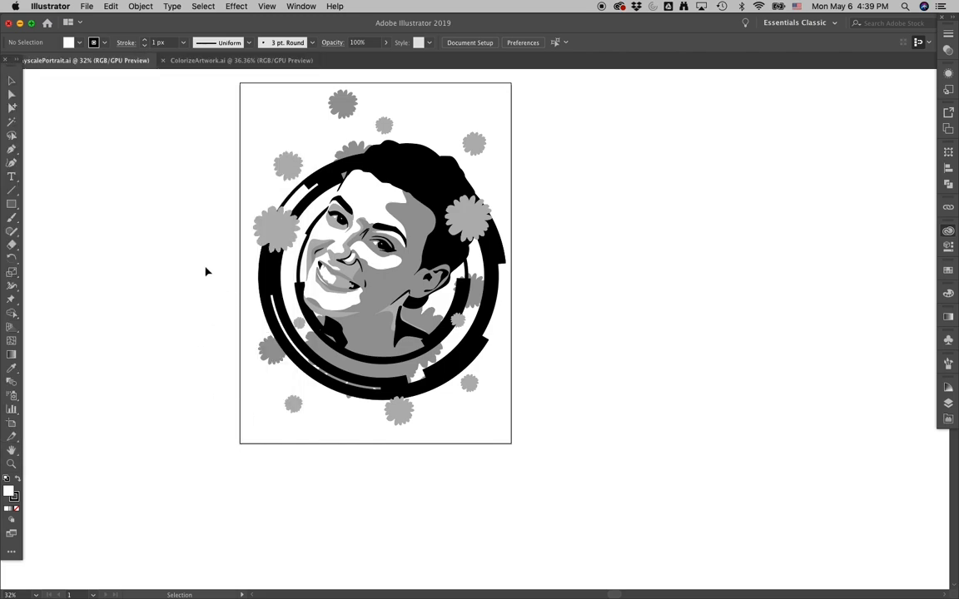
- Switch to InDesign
{"action": "key", "text": "super+Tab"}
{"action": "key", "text": "super+Tab"}
{"action": "key", "text": "super+Tab"}
{"action": "key", "text": "super+Tab"}
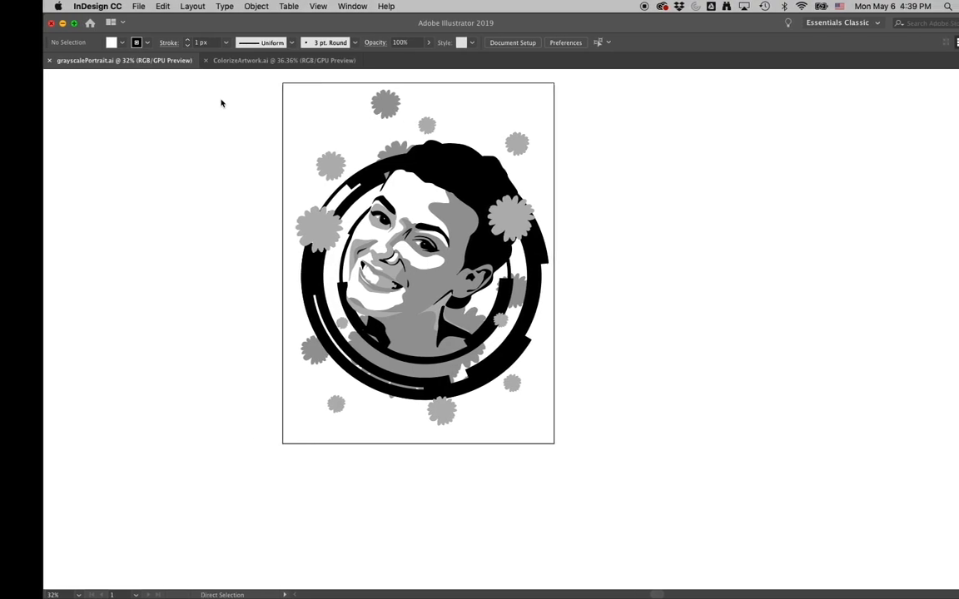
{"action": "key", "text": "ctrl+Right"}
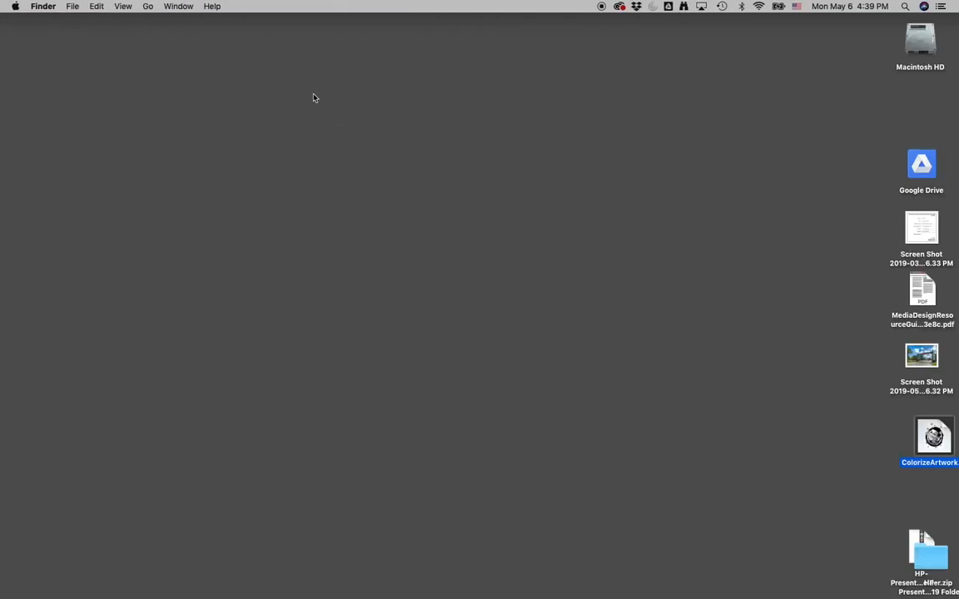
{"action": "key", "text": "super+Tab"}
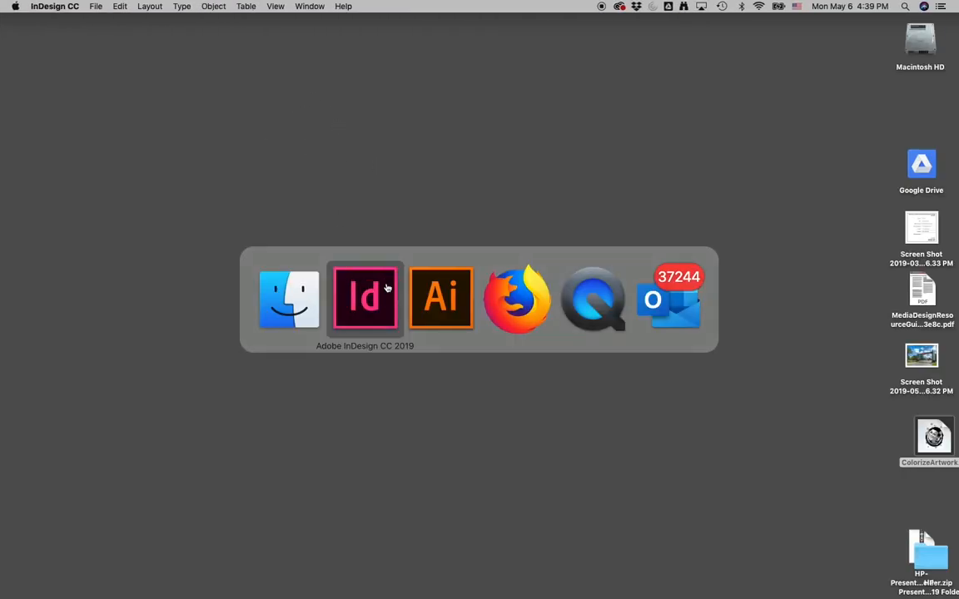
{"action": "left_click", "coordinate": [95, 6]}
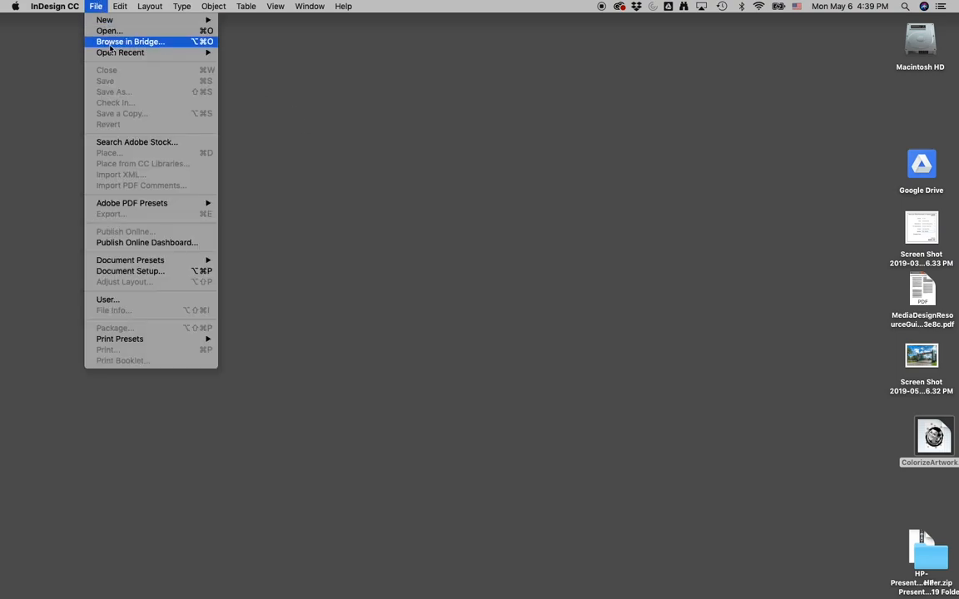
{"action": "left_click", "coordinate": [117, 31]}
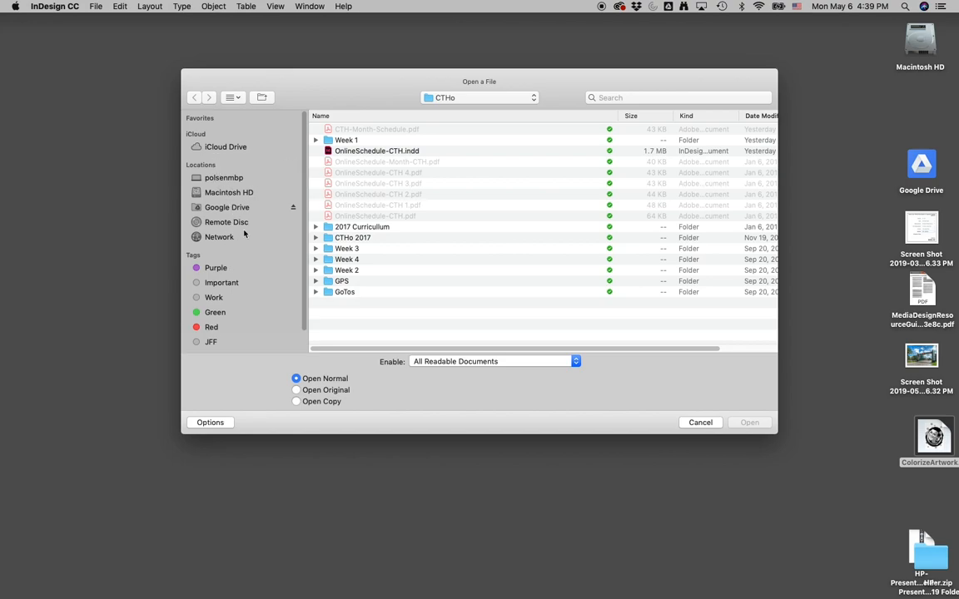
{"action": "left_click", "coordinate": [445, 98]}
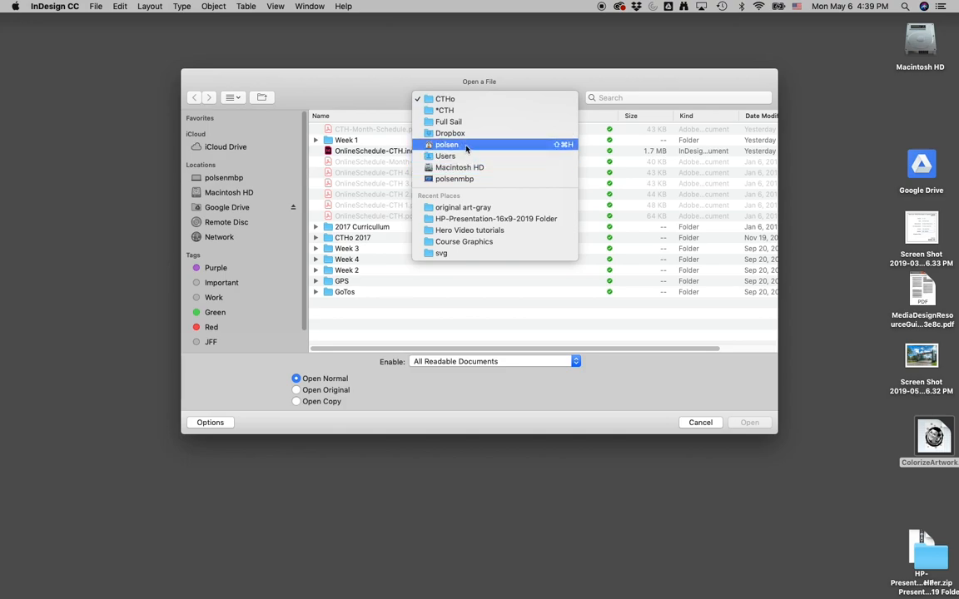
{"action": "left_click", "coordinate": [445, 98]}
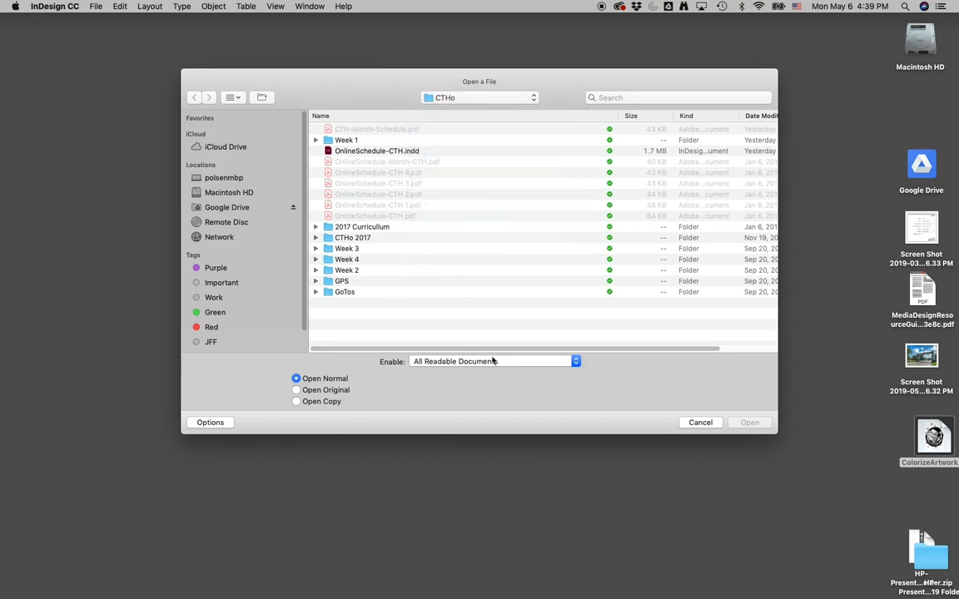
{"action": "left_click", "coordinate": [703, 422]}
- Open the HP-Presentation-16x9-2019.indt template from the HP-Presentation folder on the Desktop
{"action": "left_click", "coordinate": [797, 452]}
{"action": "left_click_drag", "start_coordinate": [929, 557], "coordinate": [820, 276]}
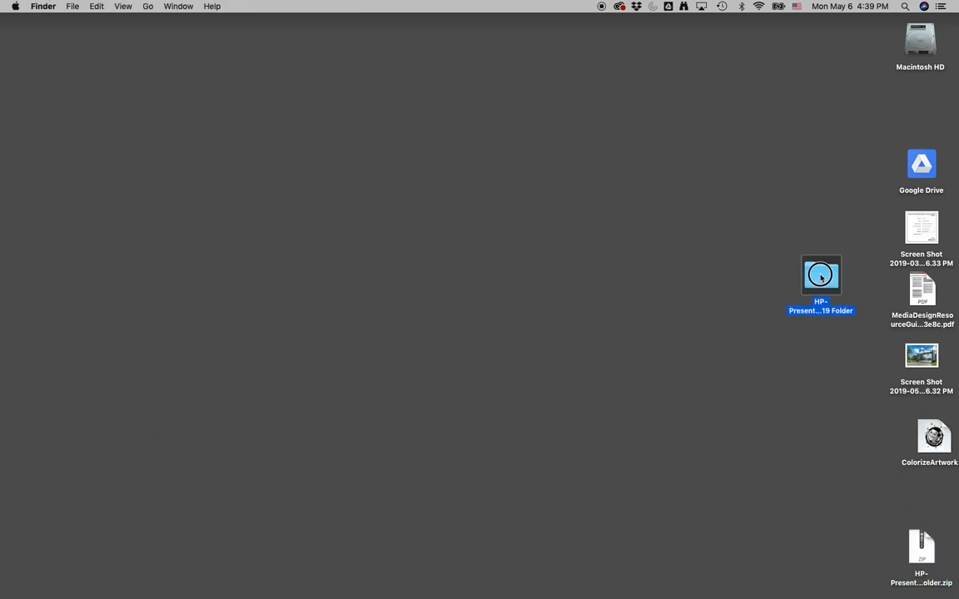
{"action": "double_click", "coordinate": [820, 274]}
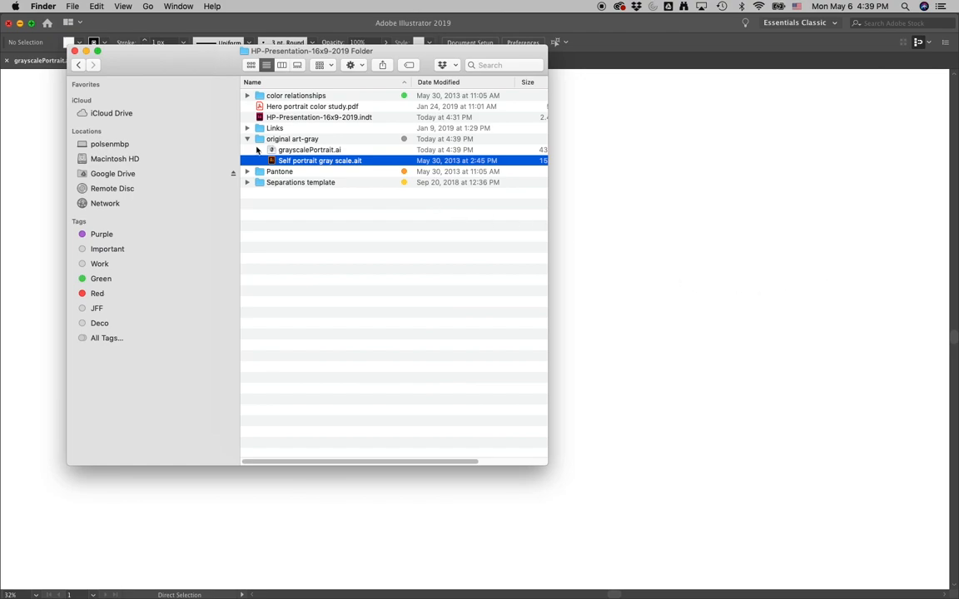
{"action": "left_click", "coordinate": [262, 119]}
{"action": "double_click", "coordinate": [262, 118]}
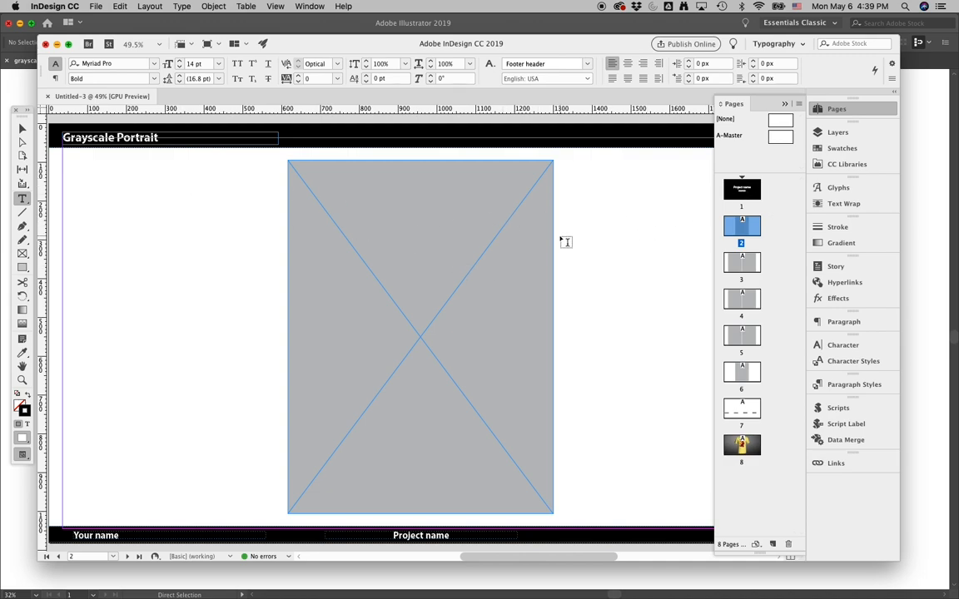
- Set the fill of the image placeholder frame on page 2 to None
{"action": "left_click", "coordinate": [22, 129]}
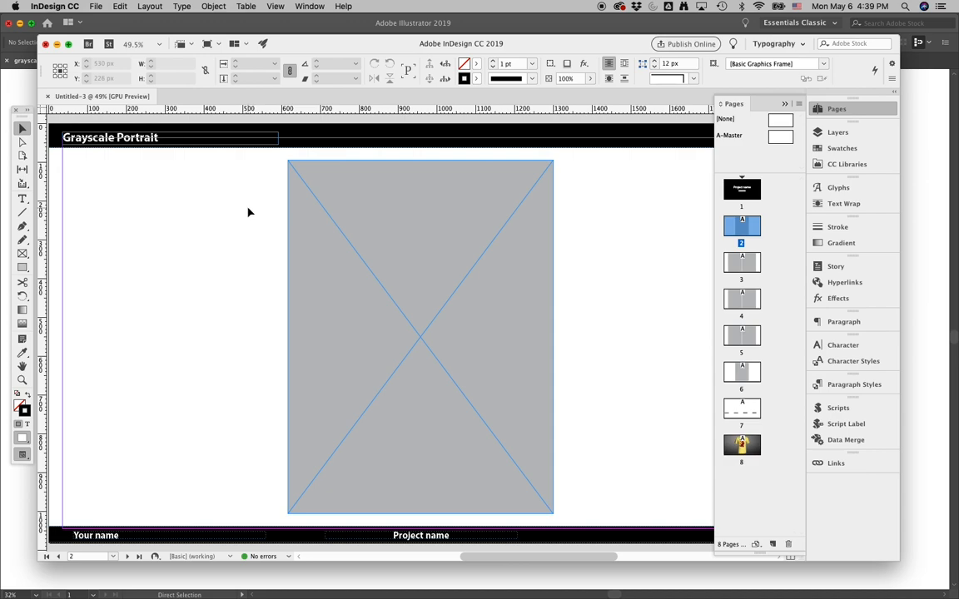
{"action": "left_click", "coordinate": [312, 209]}
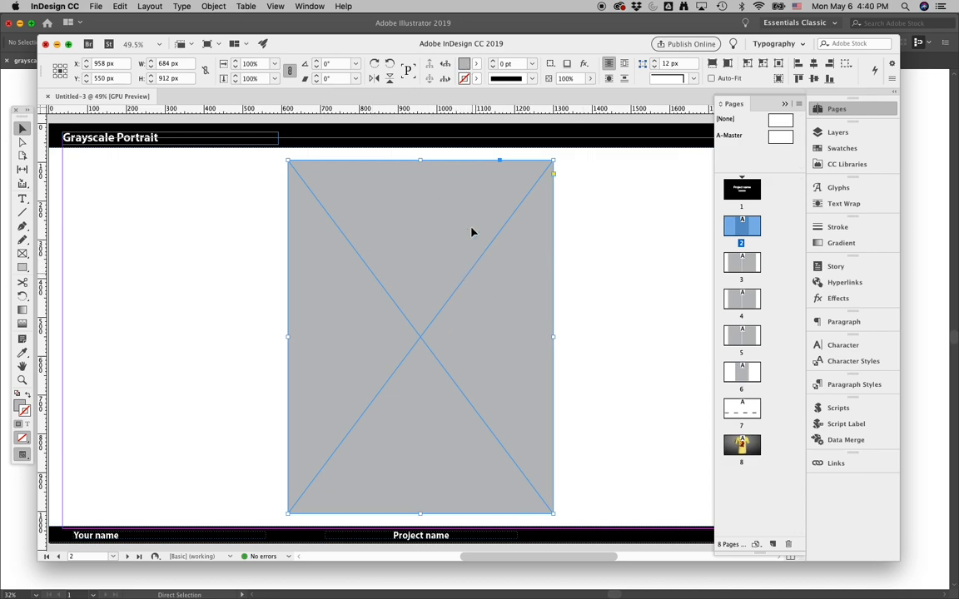
{"action": "left_click", "coordinate": [478, 64]}
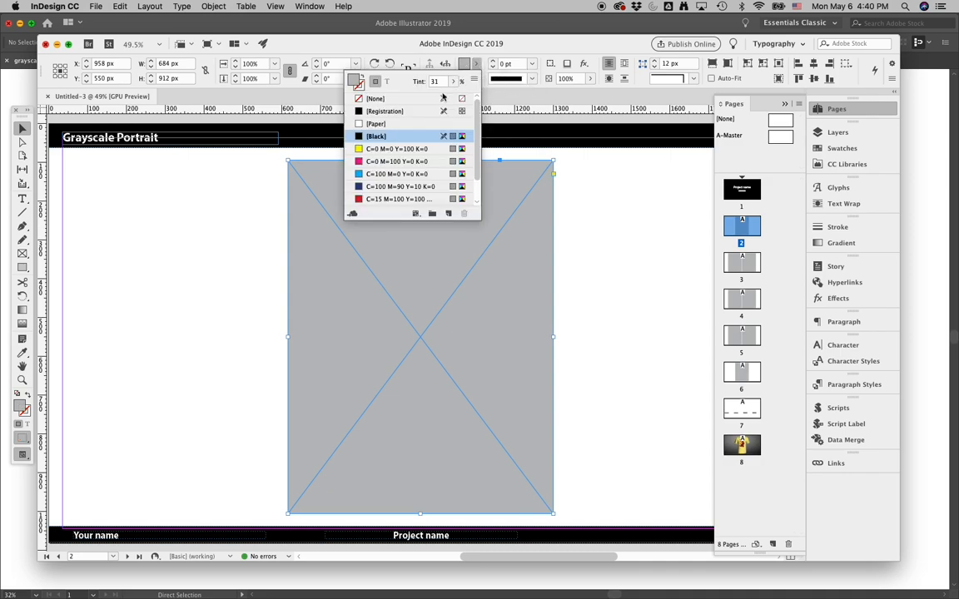
{"action": "left_click", "coordinate": [375, 98]}
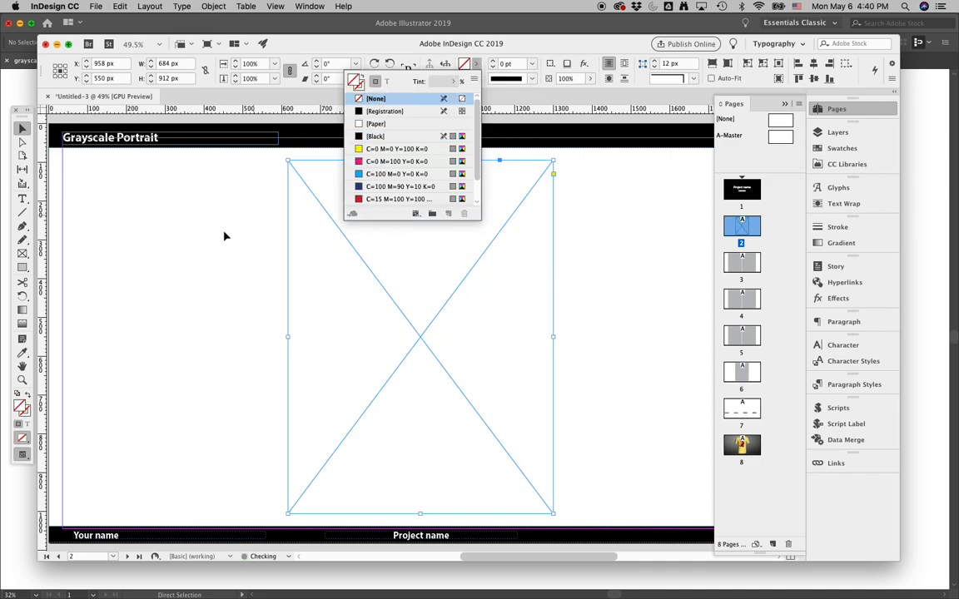
{"action": "left_click", "coordinate": [197, 247]}
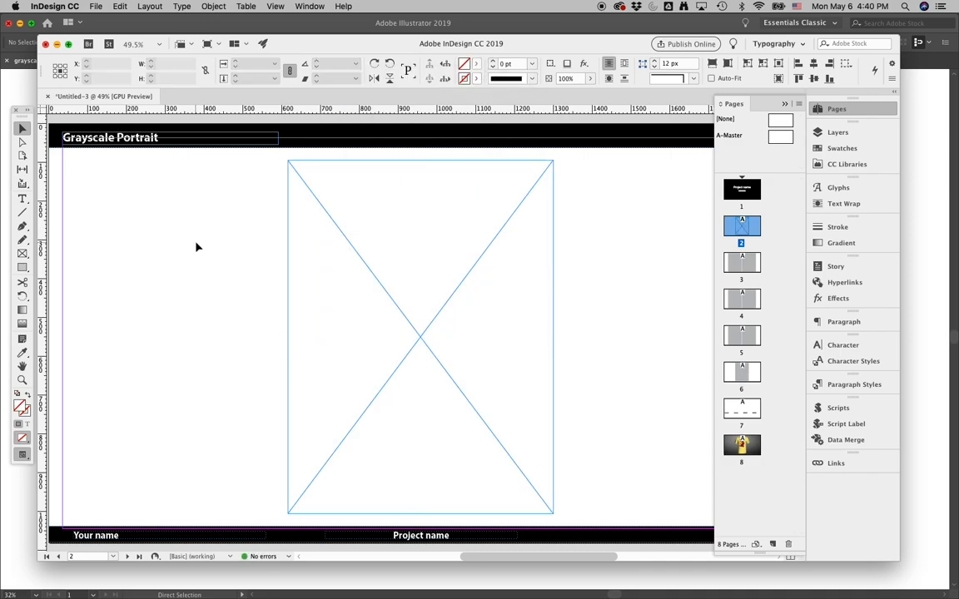
- Go to the title page and replace the Project name heading with My Hero
{"action": "left_click", "coordinate": [393, 295]}
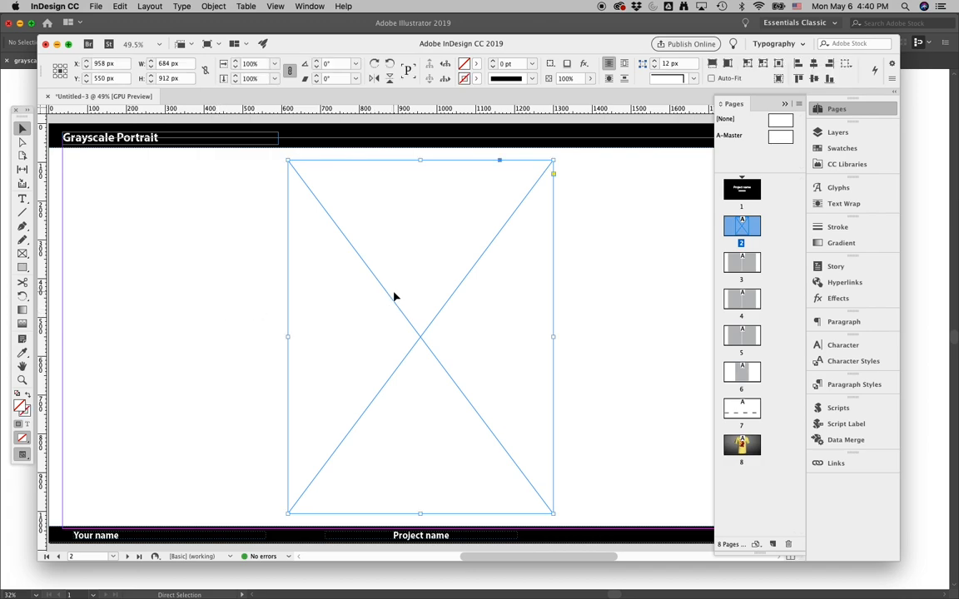
{"action": "double_click", "coordinate": [743, 190]}
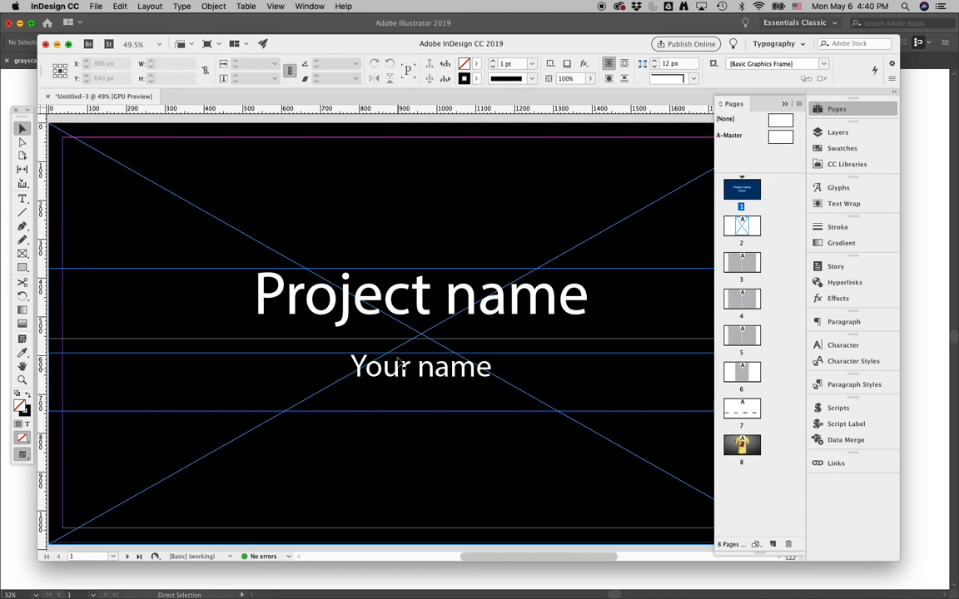
{"action": "triple_click", "coordinate": [383, 290]}
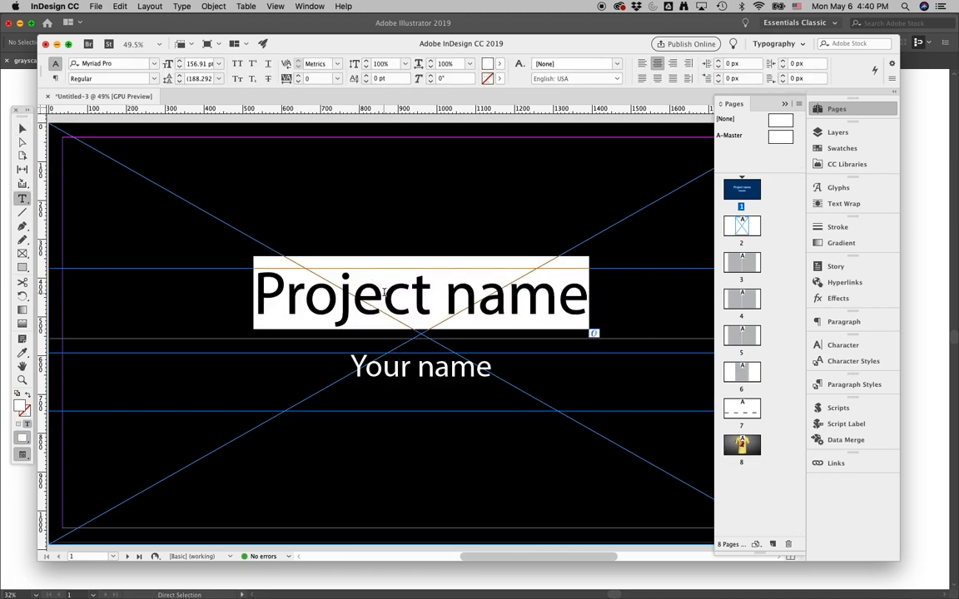
{"action": "type", "text": "My Heor"}
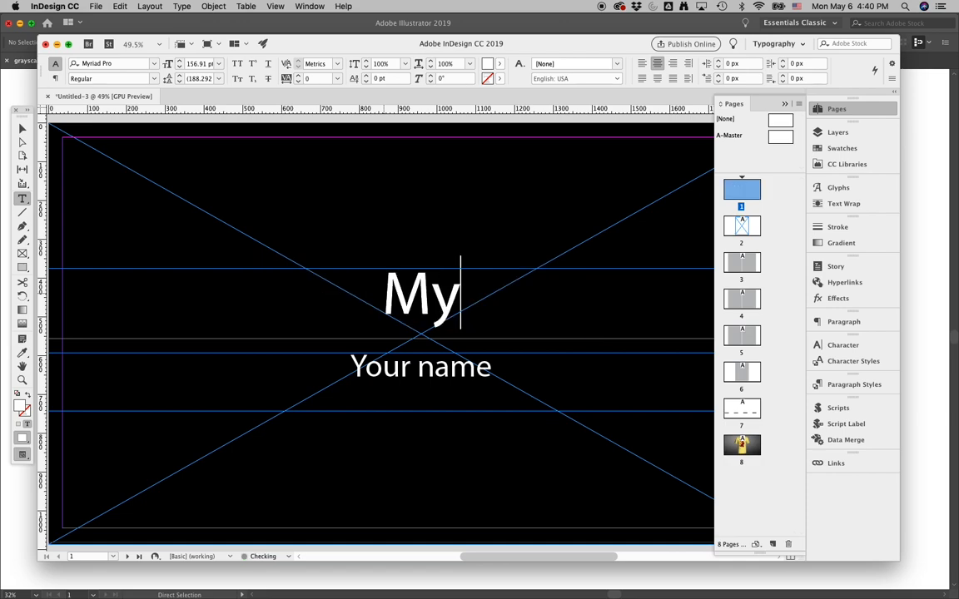
{"action": "key", "text": "BackSpace"}
{"action": "key", "text": "BackSpace"}
{"action": "type", "text": "ro"}
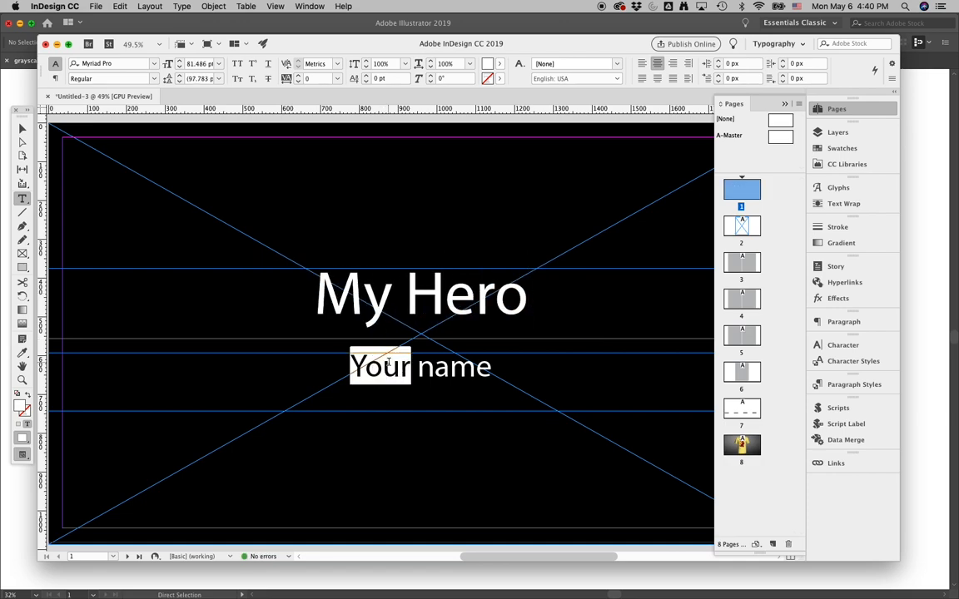
- Replace the Your name subtitle on the title page with the author's full name
{"action": "triple_click", "coordinate": [385, 365]}
{"action": "type", "text": "Pete"}
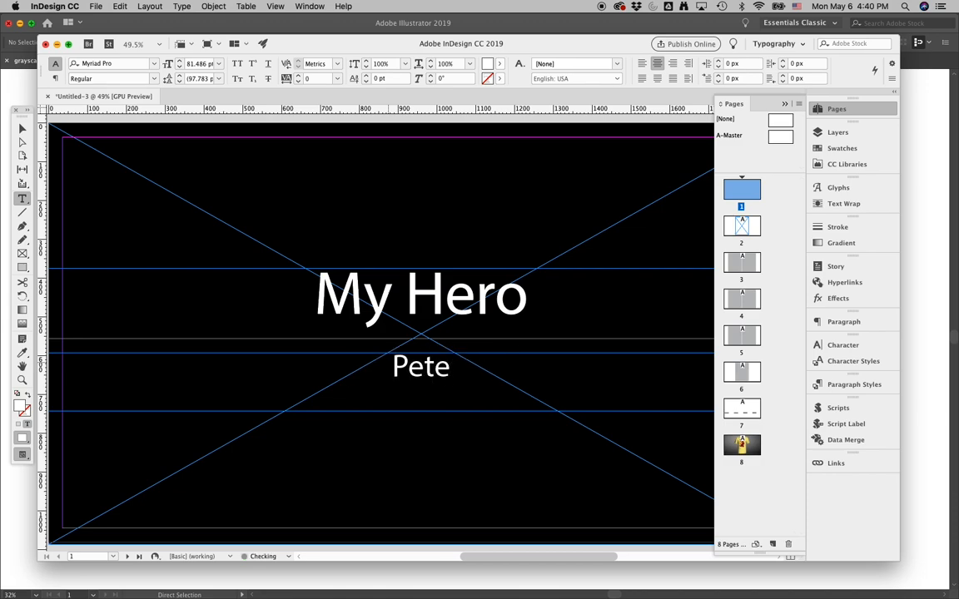
{"action": "type", "text": "r Olsen"}
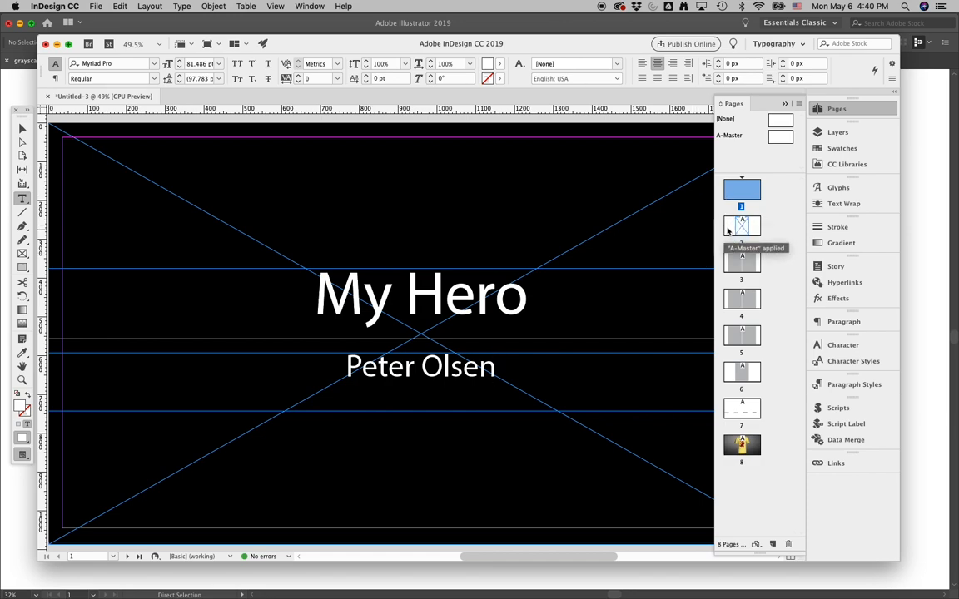
- Place grayscalePortrait.ai from the original art-gray folder into the selected frame on page 2
{"action": "double_click", "coordinate": [726, 223]}
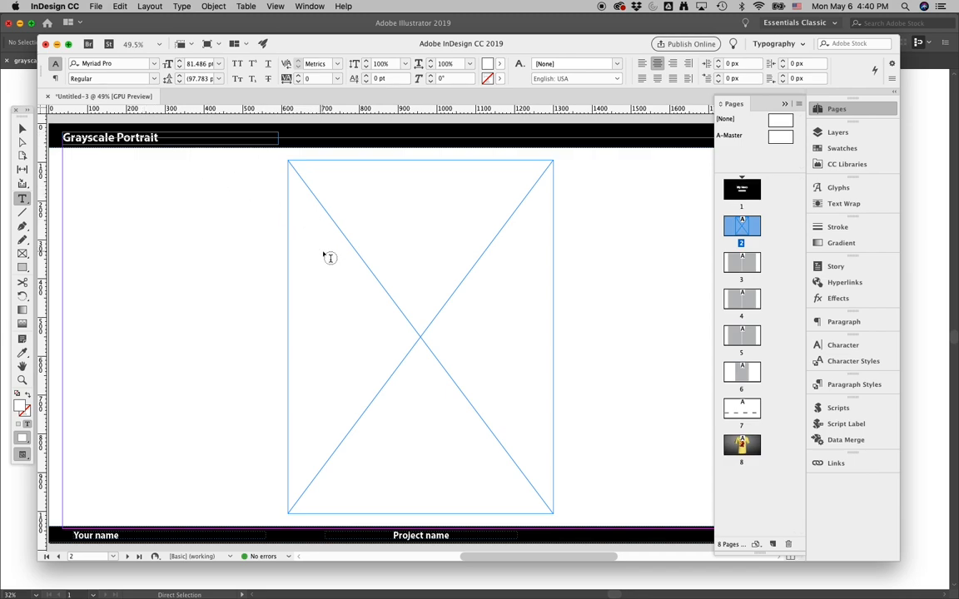
{"action": "left_click", "coordinate": [22, 127]}
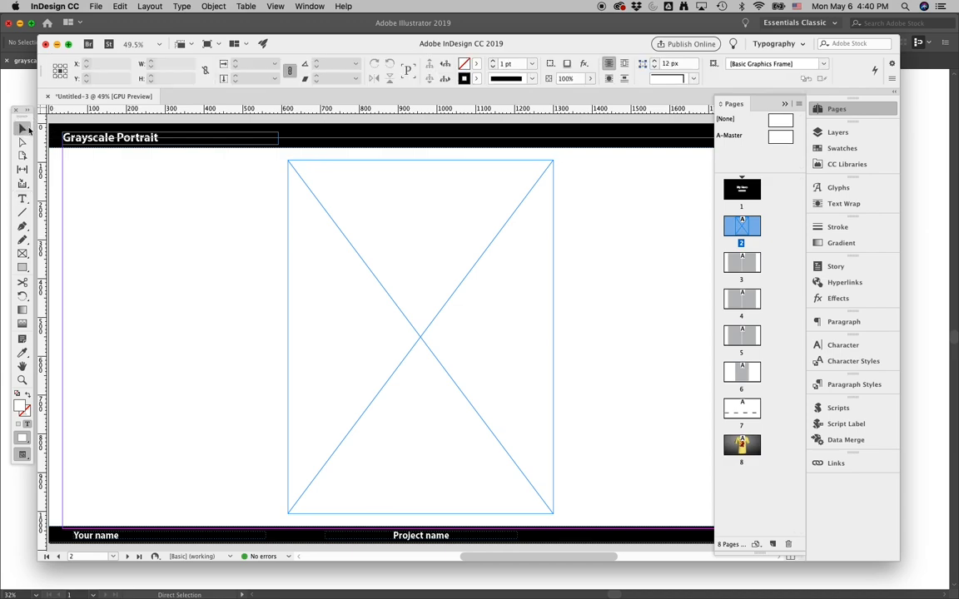
{"action": "left_click", "coordinate": [344, 232]}
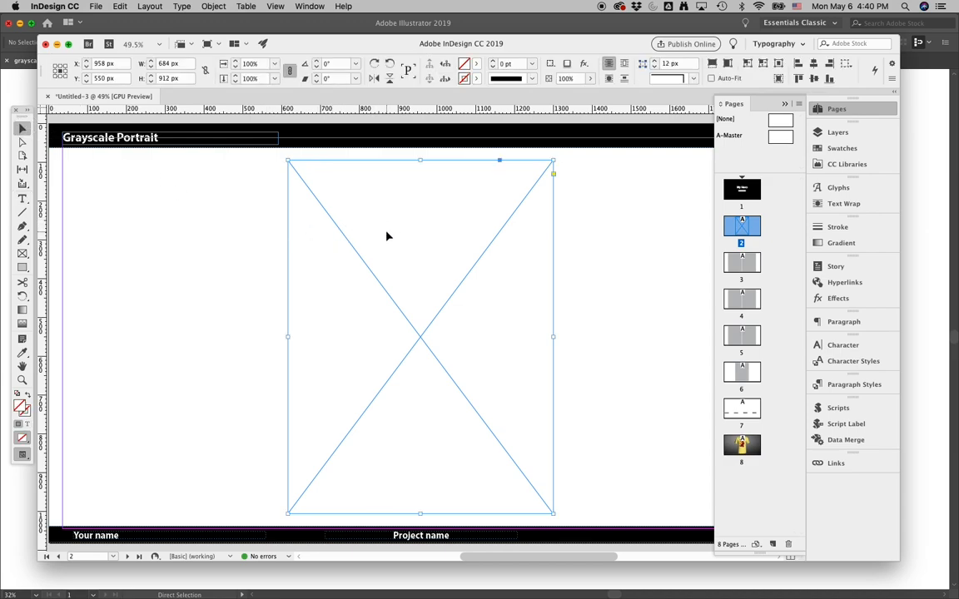
{"action": "left_click", "coordinate": [97, 6]}
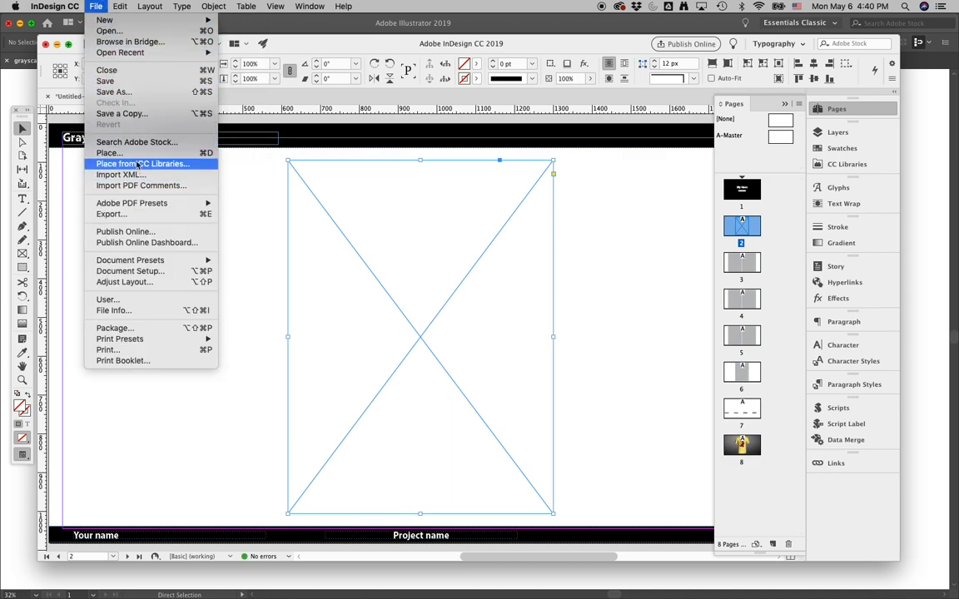
{"action": "left_click", "coordinate": [212, 154]}
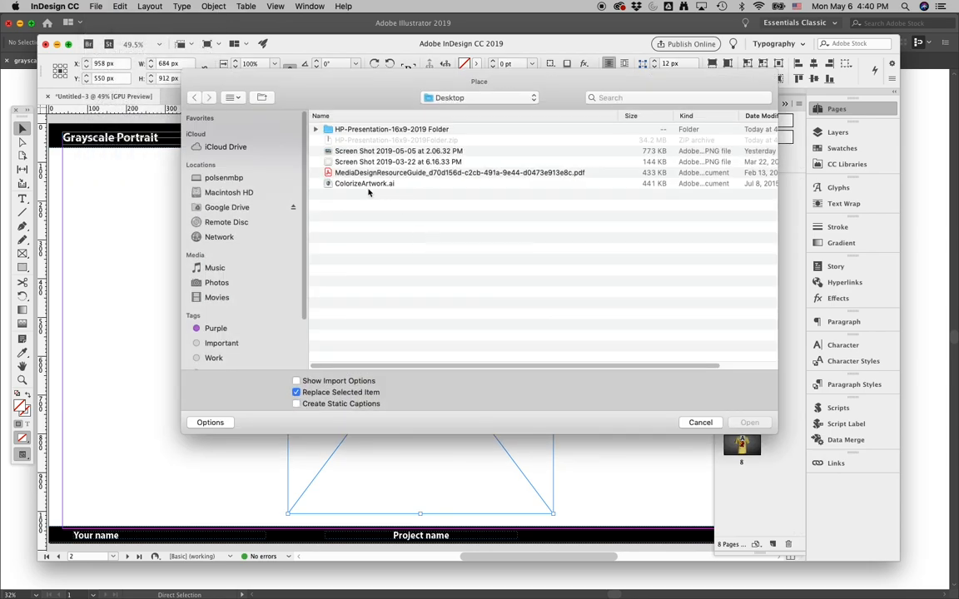
{"action": "left_click", "coordinate": [359, 184]}
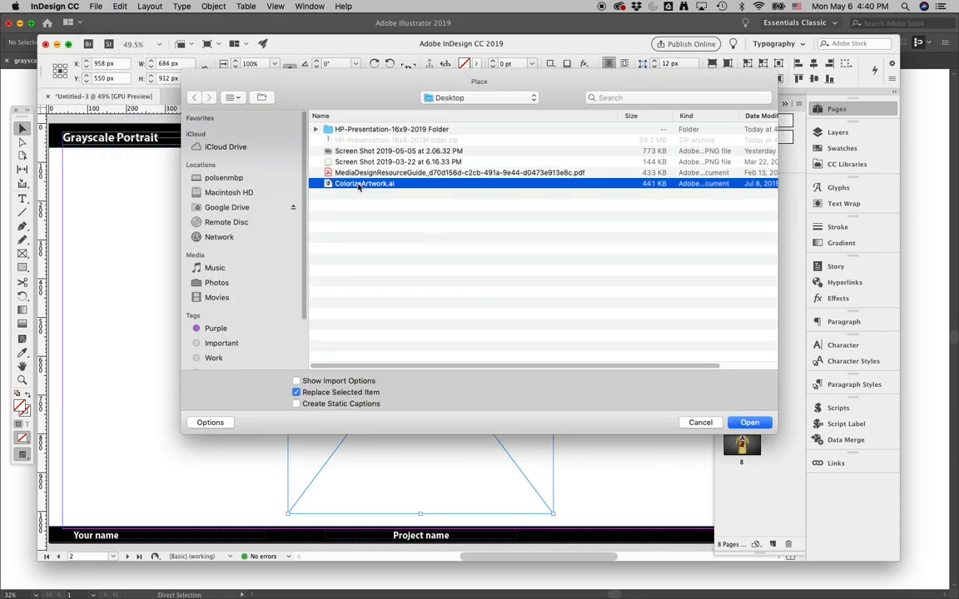
{"action": "double_click", "coordinate": [333, 130]}
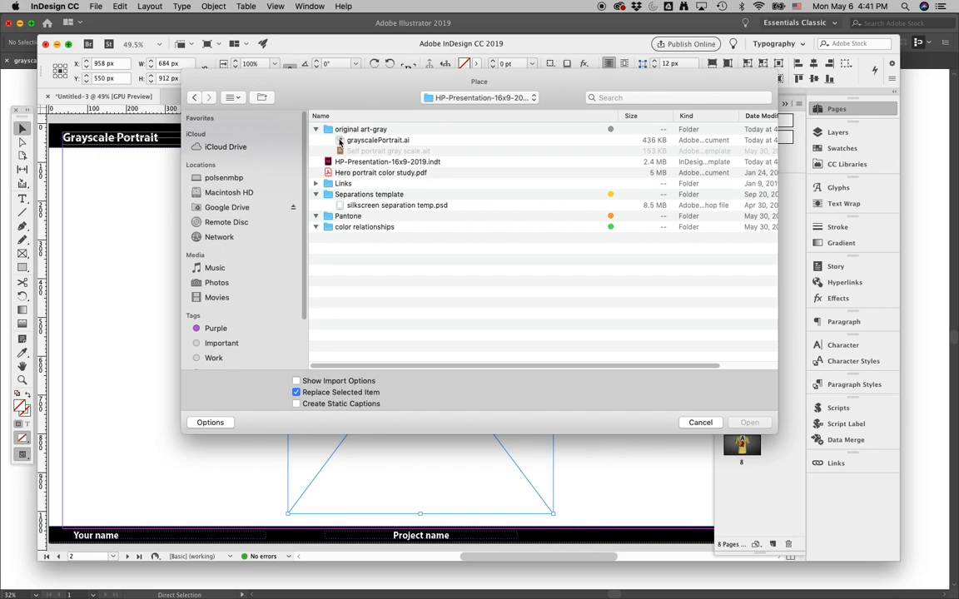
{"action": "left_click", "coordinate": [383, 140]}
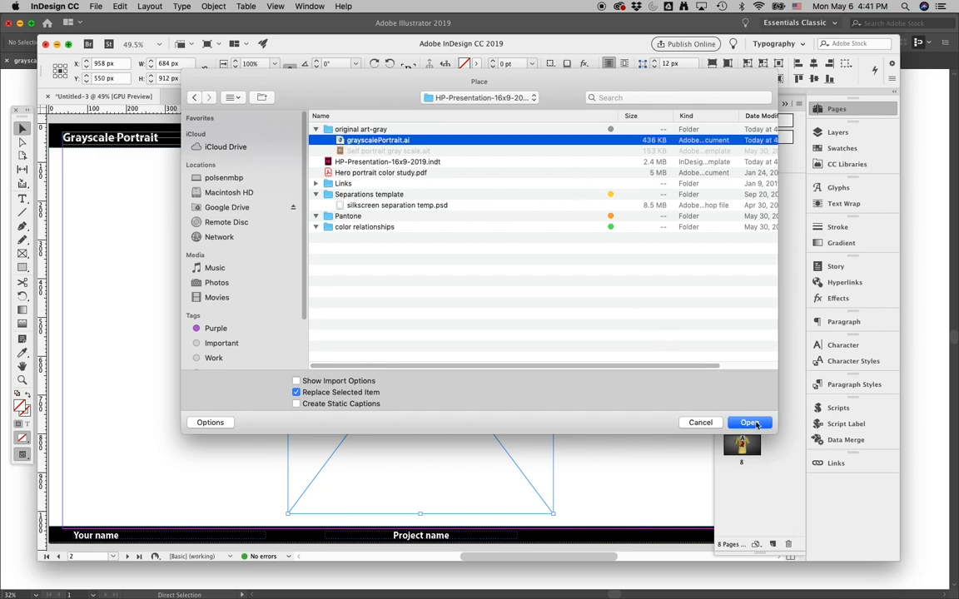
{"action": "left_click", "coordinate": [763, 424]}
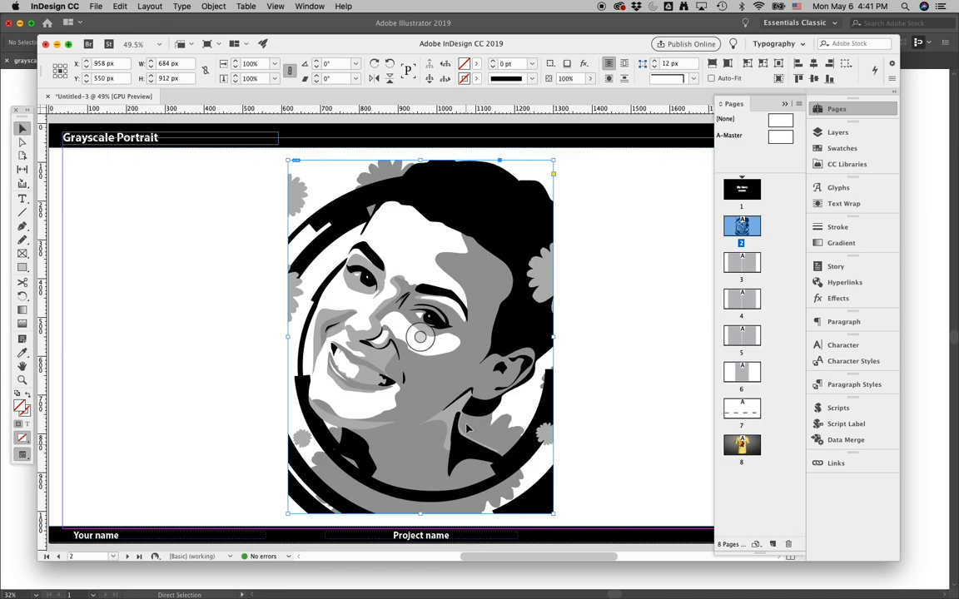
- Fit the placed portrait proportionally inside its frame
{"action": "left_click", "coordinate": [501, 226]}
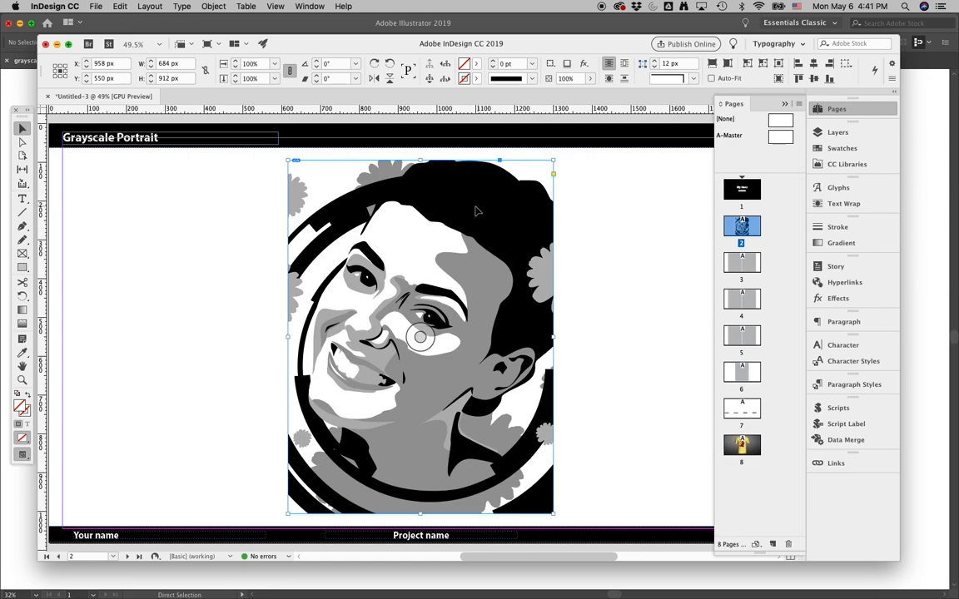
{"action": "left_click", "coordinate": [726, 65]}
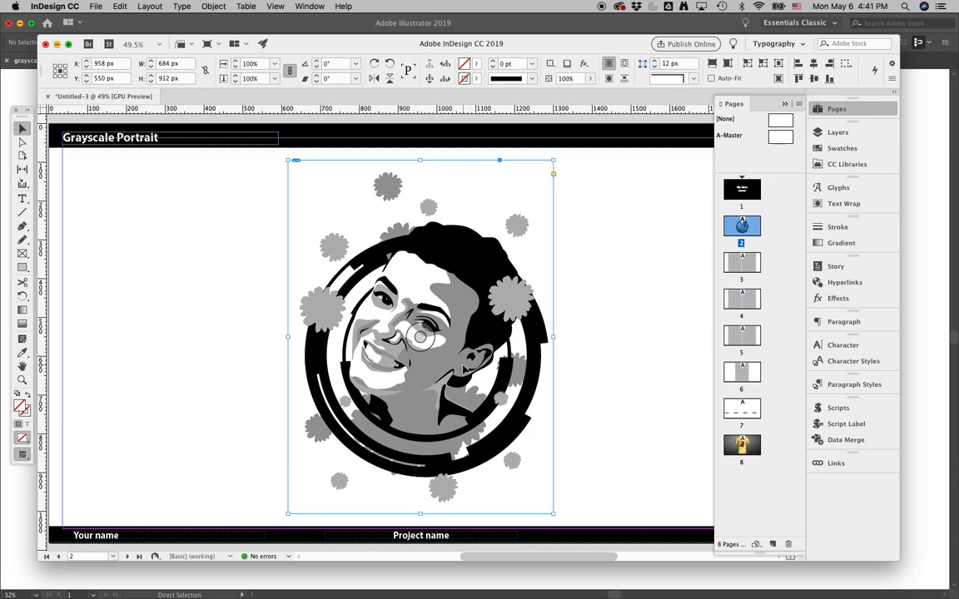
{"action": "left_click", "coordinate": [601, 352]}
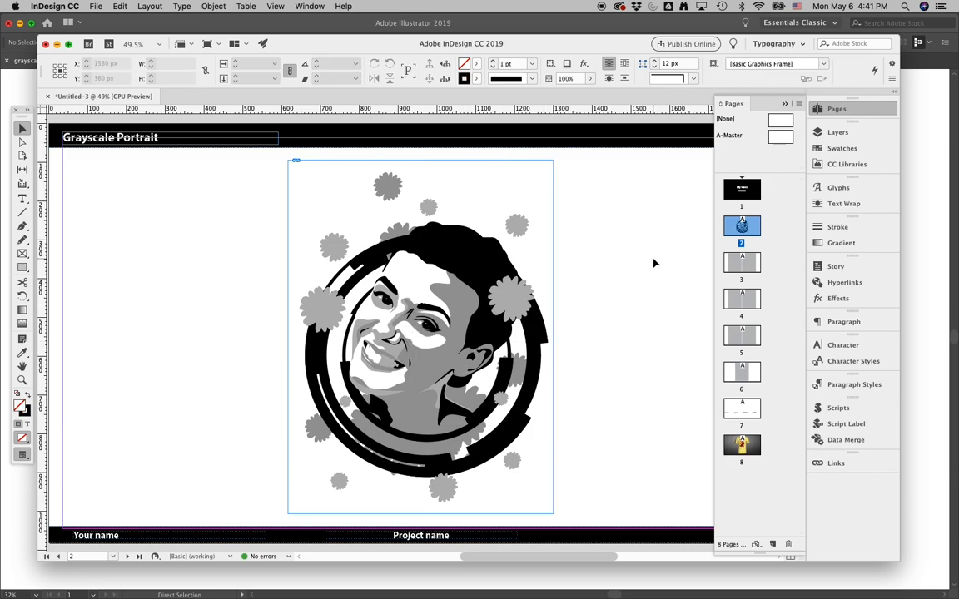
- Look through pages 3 and 4 of the presentation
{"action": "double_click", "coordinate": [736, 264]}
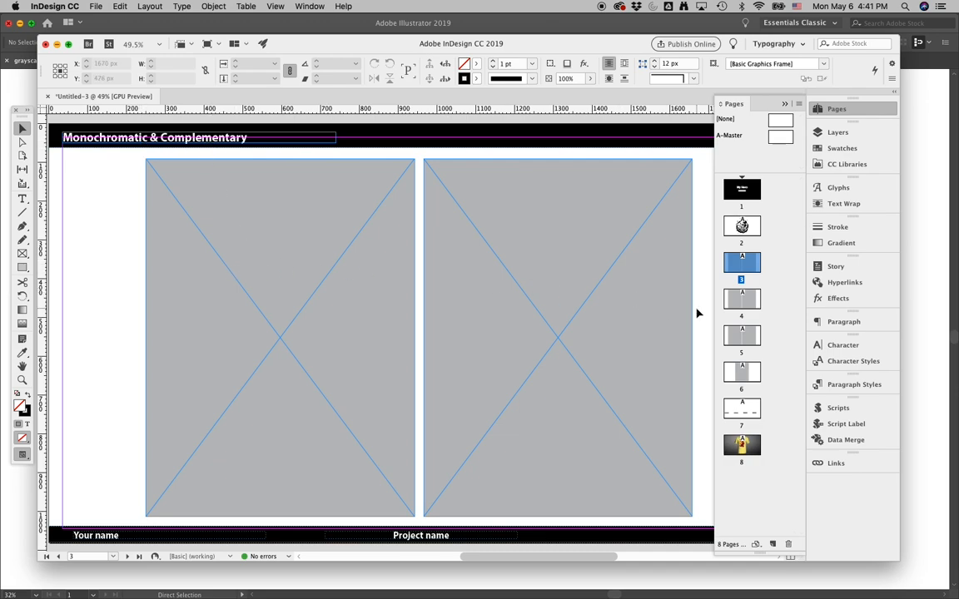
{"action": "double_click", "coordinate": [741, 299]}
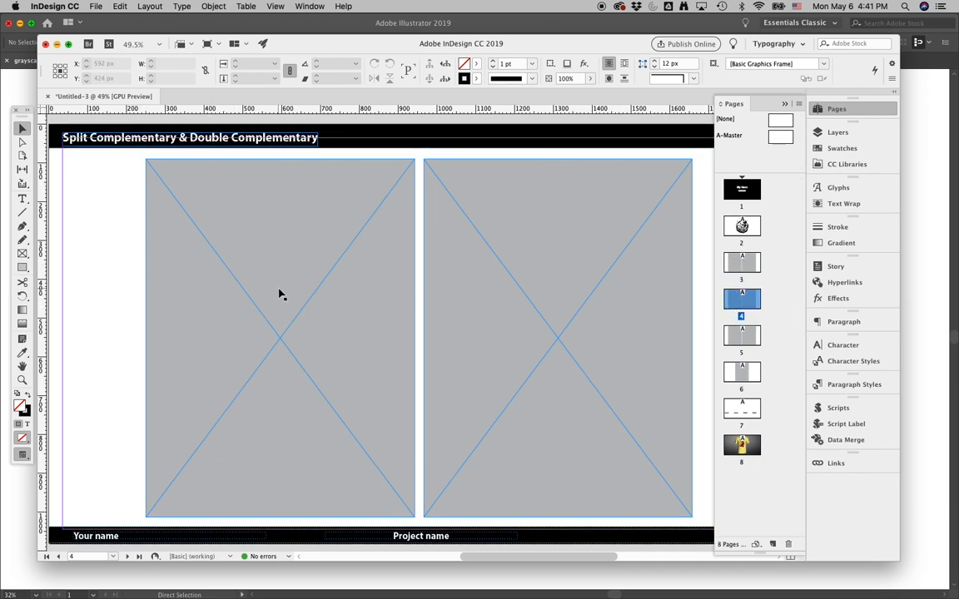
- Look through pages 5 to 8 of the presentation
{"action": "left_click", "coordinate": [732, 338]}
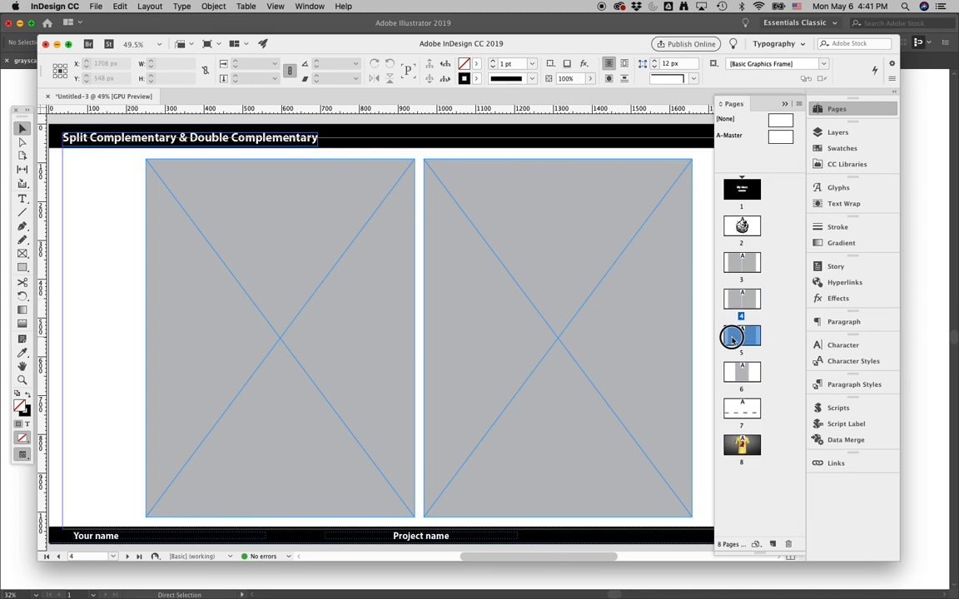
{"action": "left_click", "coordinate": [730, 370]}
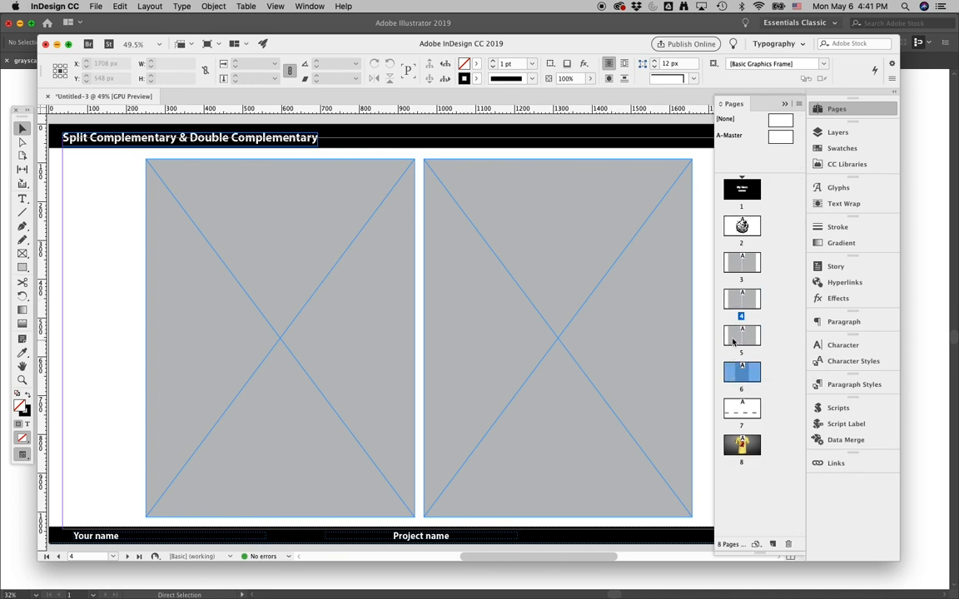
{"action": "double_click", "coordinate": [734, 338]}
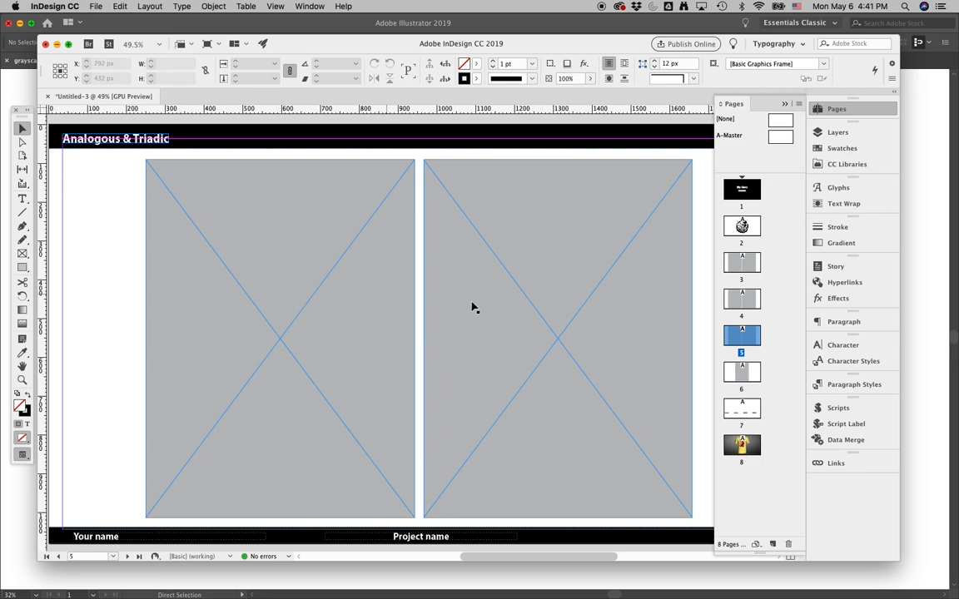
{"action": "left_click", "coordinate": [740, 374]}
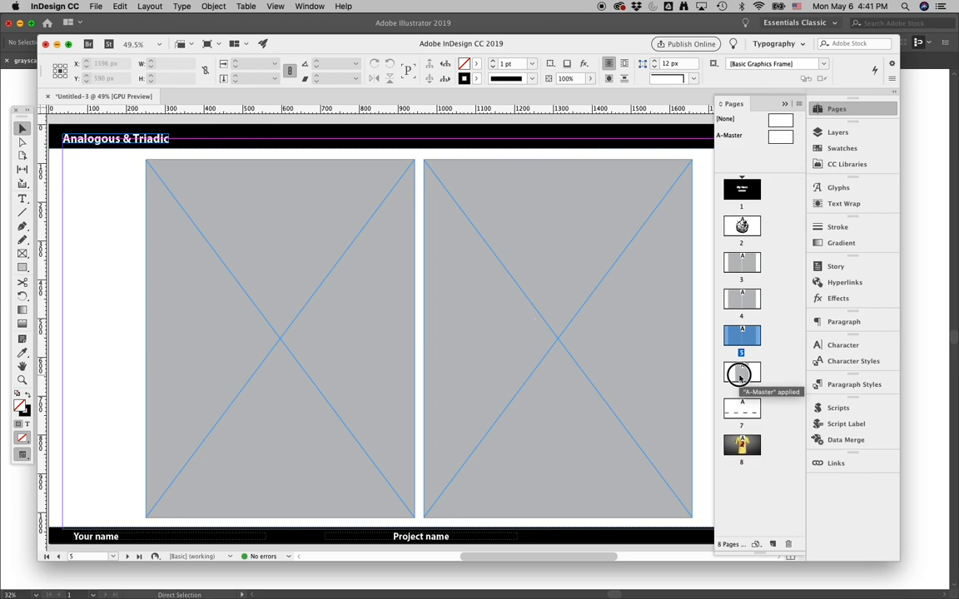
{"action": "double_click", "coordinate": [740, 375]}
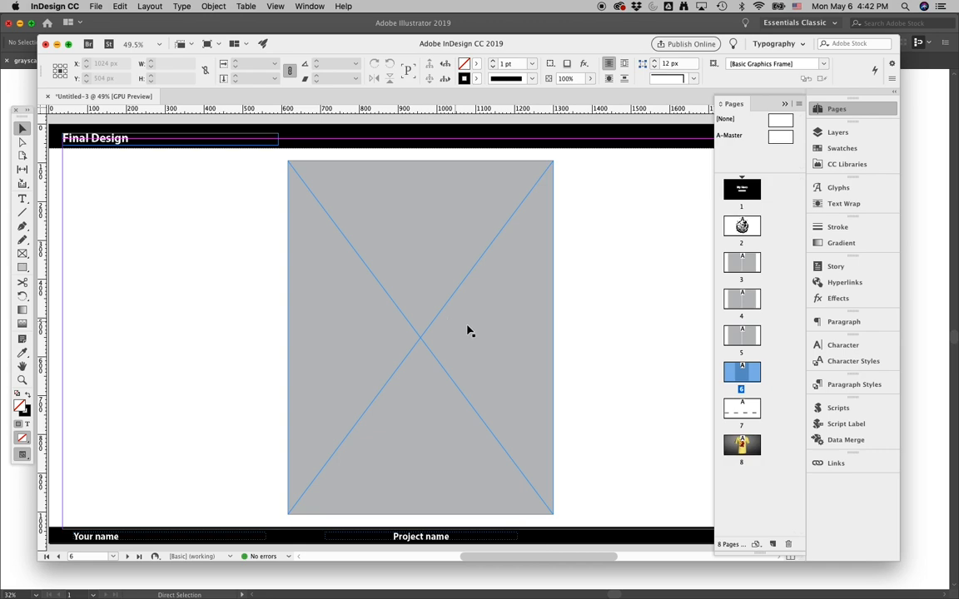
{"action": "double_click", "coordinate": [743, 409]}
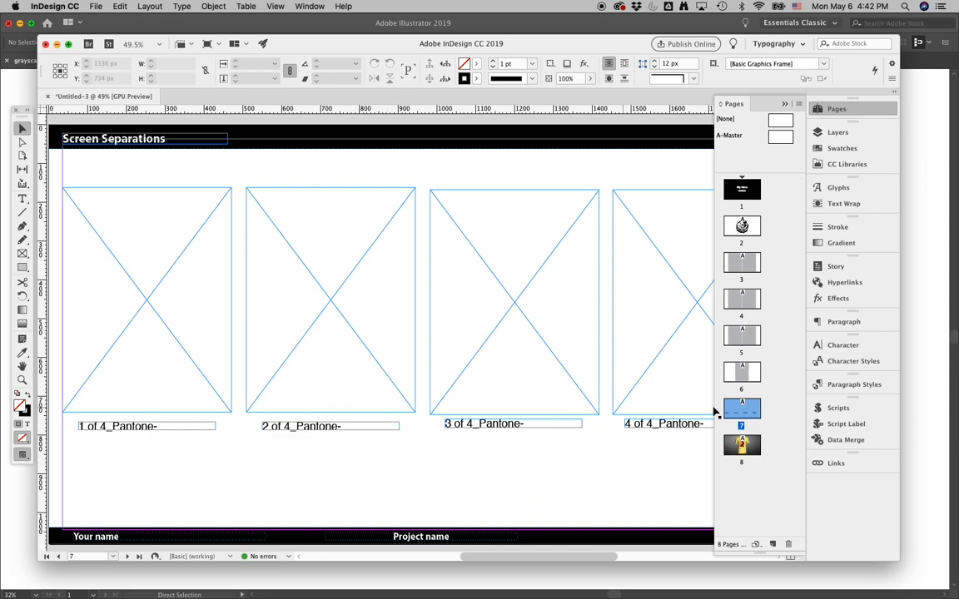
{"action": "double_click", "coordinate": [743, 446]}
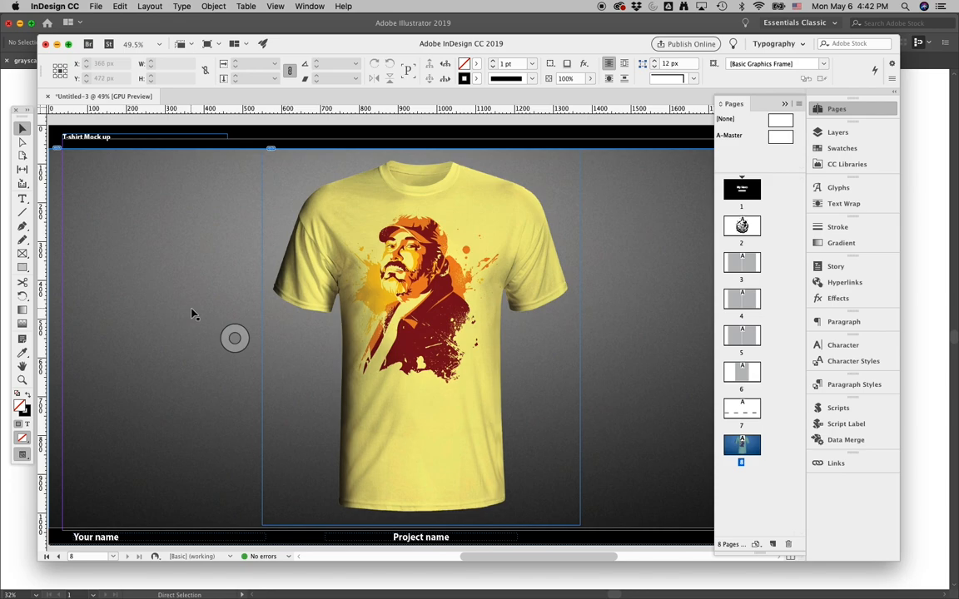
- Open the T-shirt mockup image on page 8 in its original editing application with Edit Original
{"action": "left_click", "coordinate": [351, 300]}
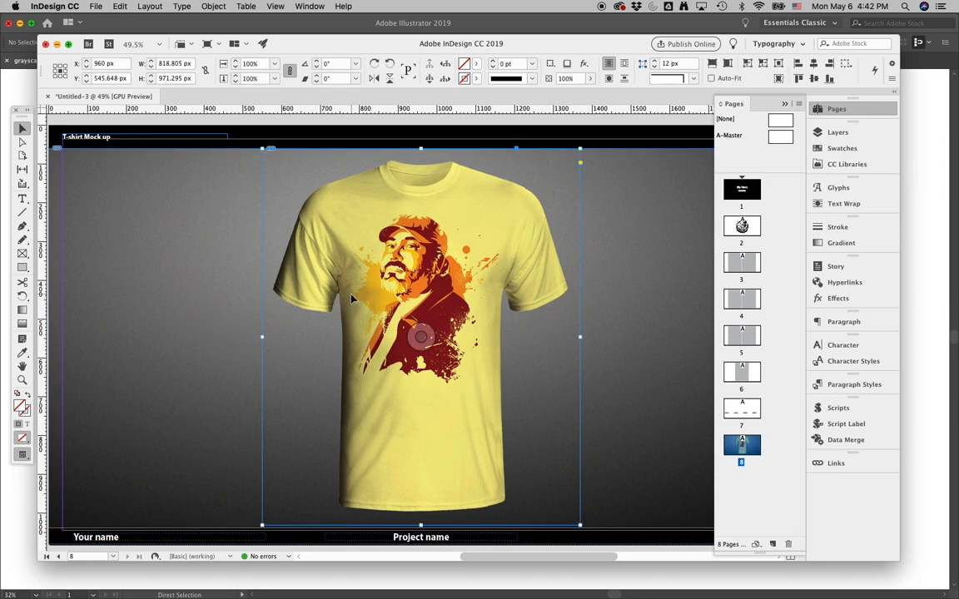
{"action": "left_click_drag", "start_coordinate": [363, 348], "coordinate": [449, 356]}
{"action": "key", "text": "super+z"}
{"action": "right_click", "coordinate": [366, 303]}
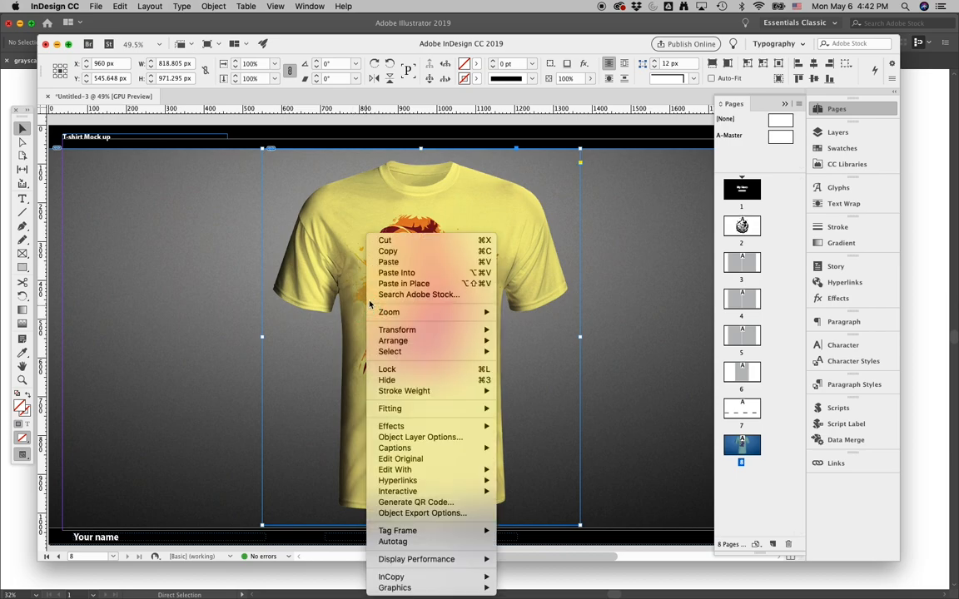
{"action": "left_click", "coordinate": [439, 460]}
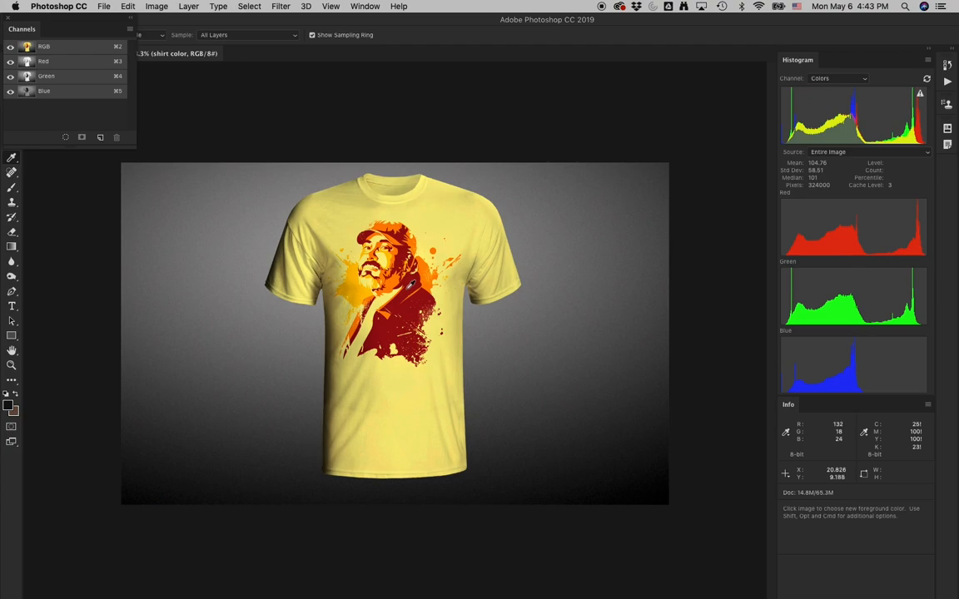
{"action": "key", "text": "super+k"}
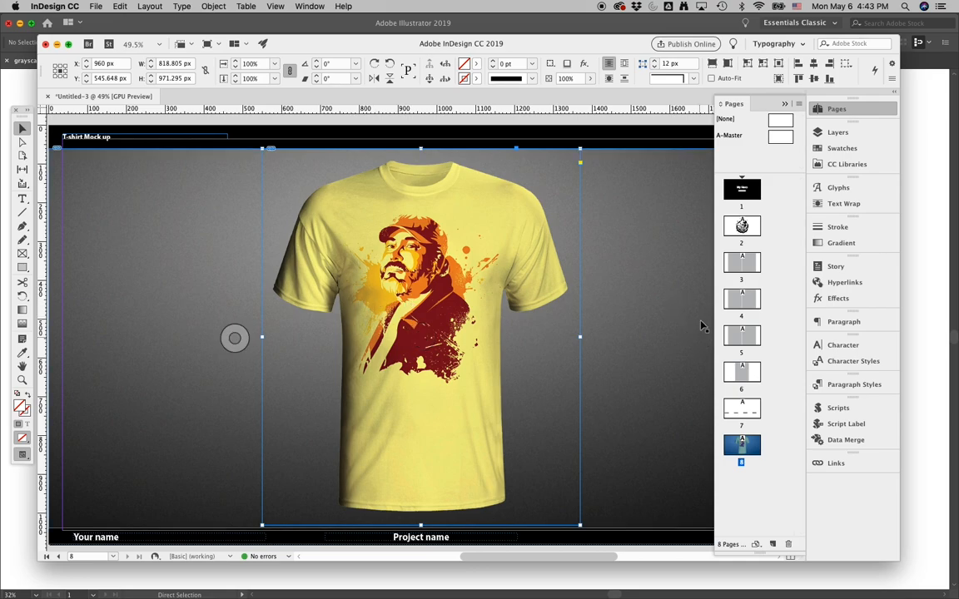
- Edit the A-Master and replace its Your name footer text with the author's full name
{"action": "double_click", "coordinate": [739, 224]}
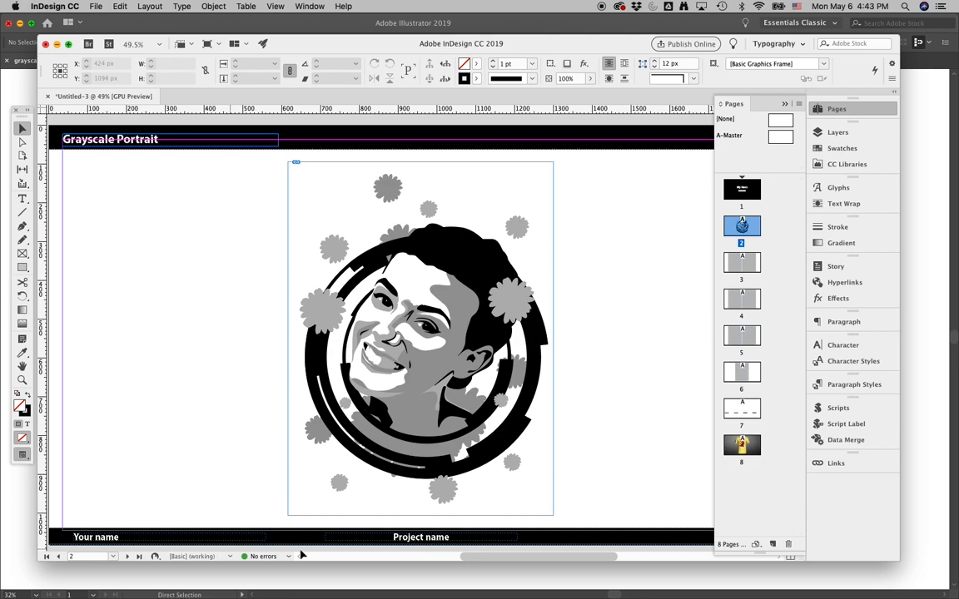
{"action": "left_click", "coordinate": [102, 539]}
{"action": "left_click", "coordinate": [99, 538]}
{"action": "left_click", "coordinate": [100, 538]}
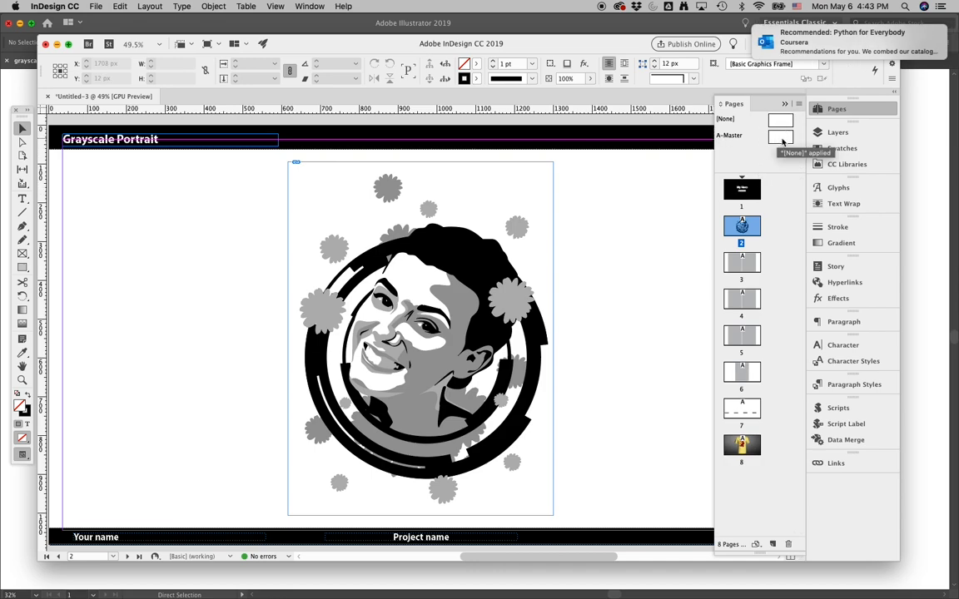
{"action": "double_click", "coordinate": [780, 138]}
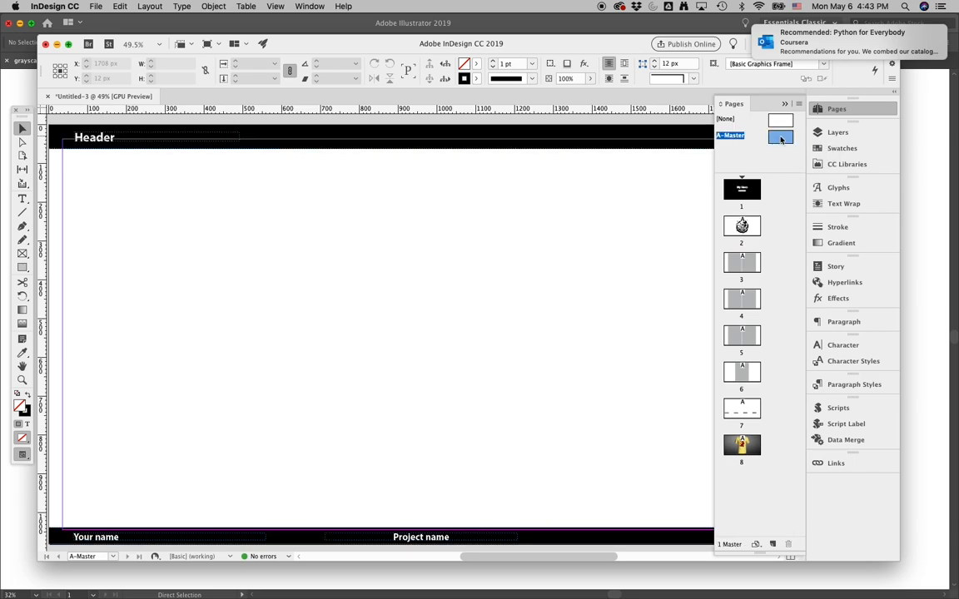
{"action": "left_click", "coordinate": [89, 538]}
{"action": "triple_click", "coordinate": [89, 535]}
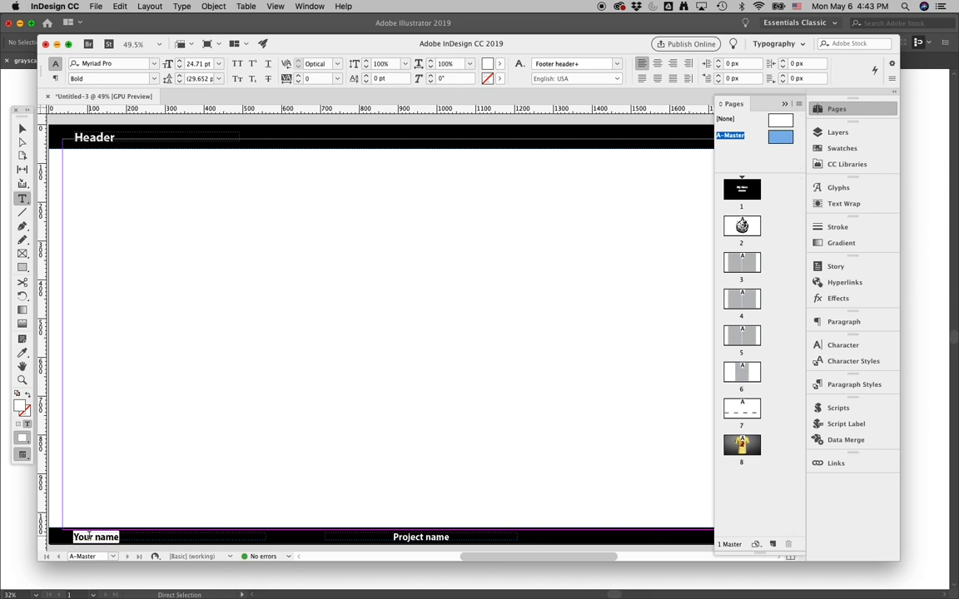
{"action": "type", "text": "Peter Olsen"}
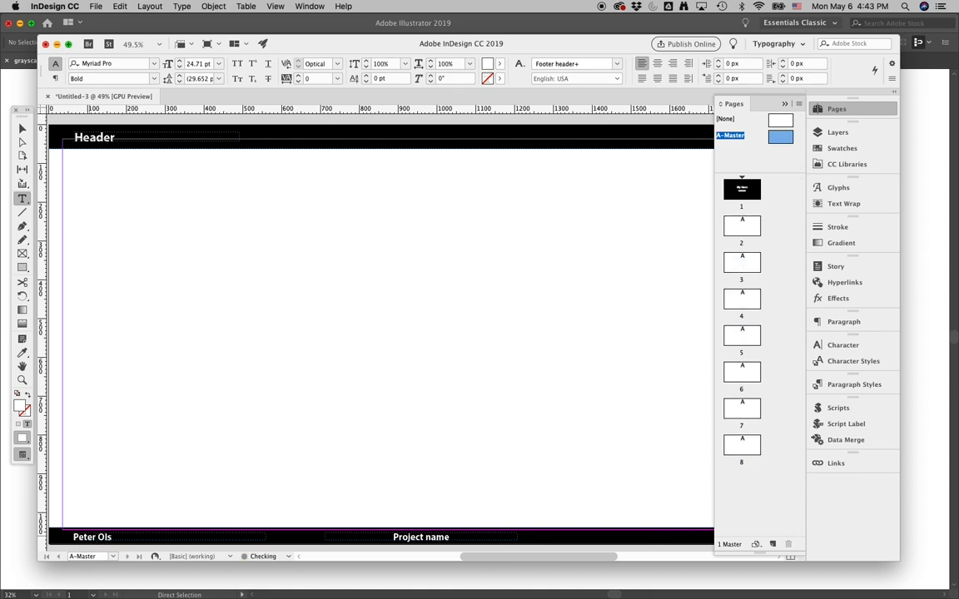
- Replace the Project name footer text on the A-Master with My Hero Name
{"action": "triple_click", "coordinate": [420, 538]}
{"action": "type", "text": "H"}
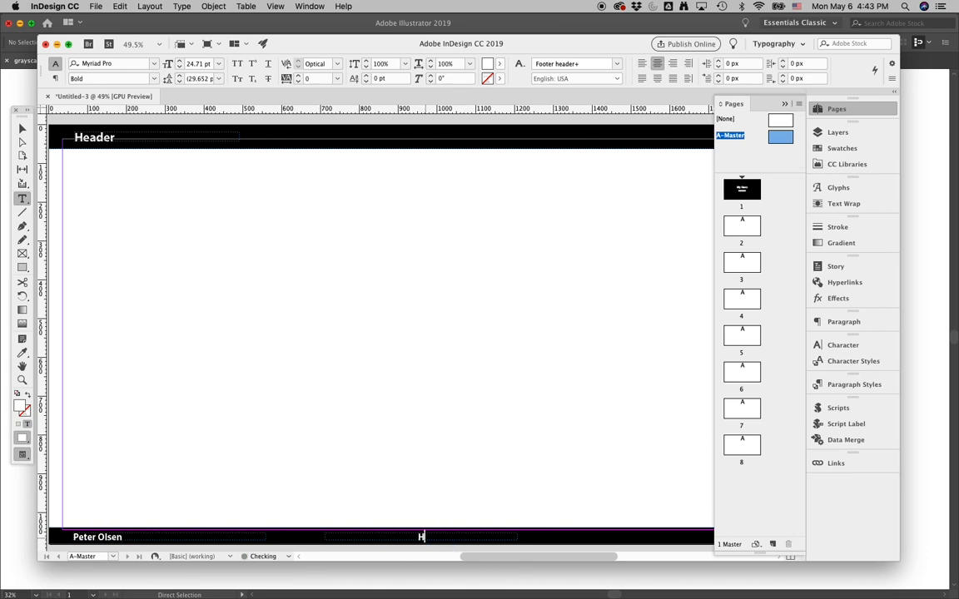
{"action": "key", "text": "BackSpace"}
{"action": "type", "text": "My her"}
{"action": "key", "text": "BackSpace"}
{"action": "key", "text": "BackSpace"}
{"action": "key", "text": "BackSpace"}
{"action": "type", "text": "Hero Name"}
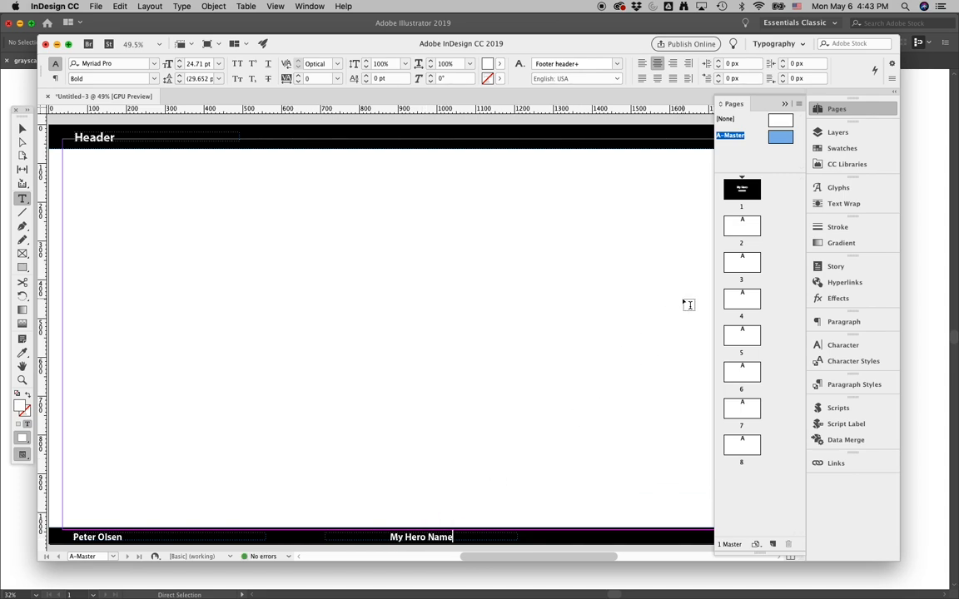
- Start a PDF export with the Smallest File Size preset, saving over the existing PDF named after the author
{"action": "double_click", "coordinate": [750, 192]}
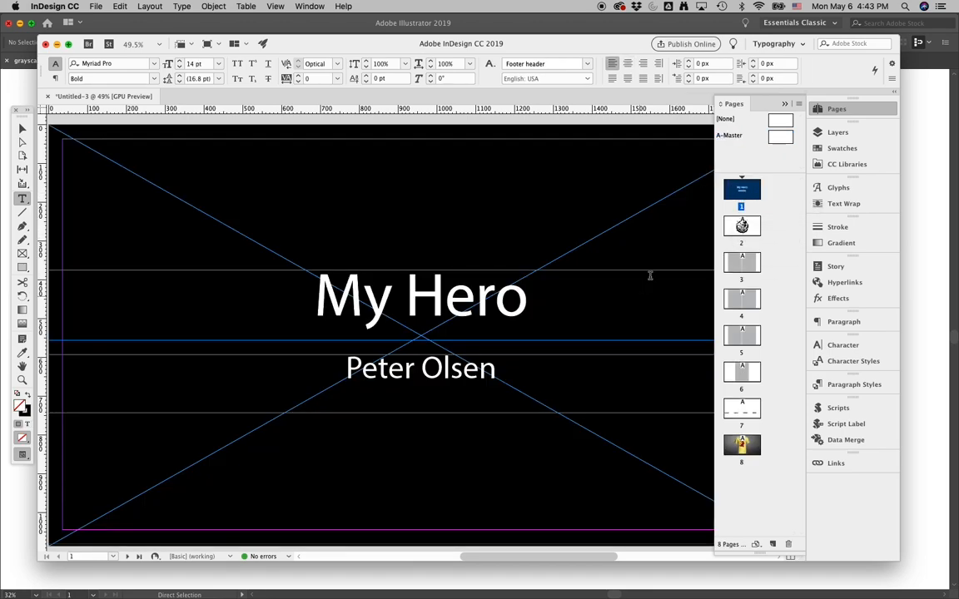
{"action": "double_click", "coordinate": [742, 225]}
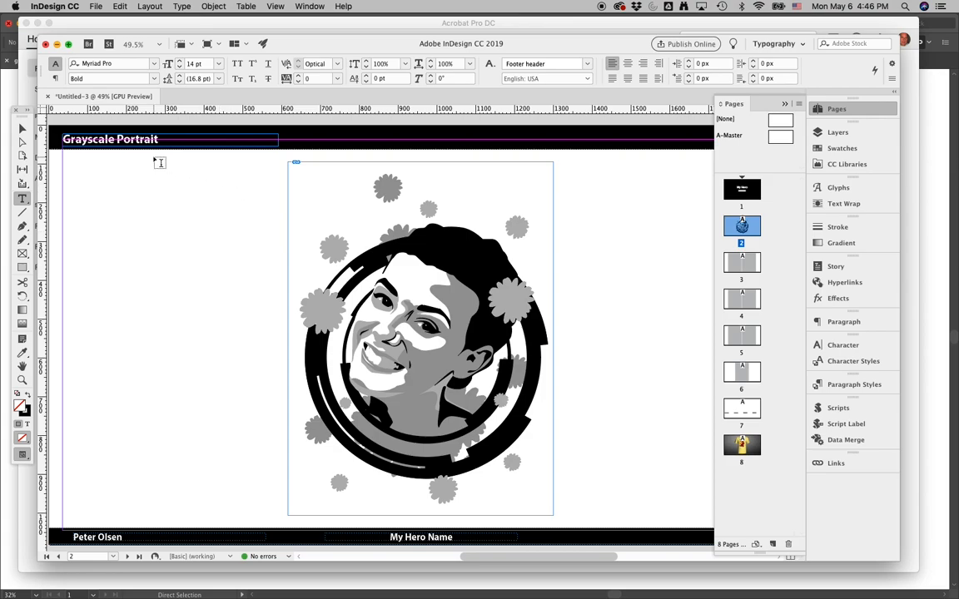
{"action": "left_click", "coordinate": [95, 6]}
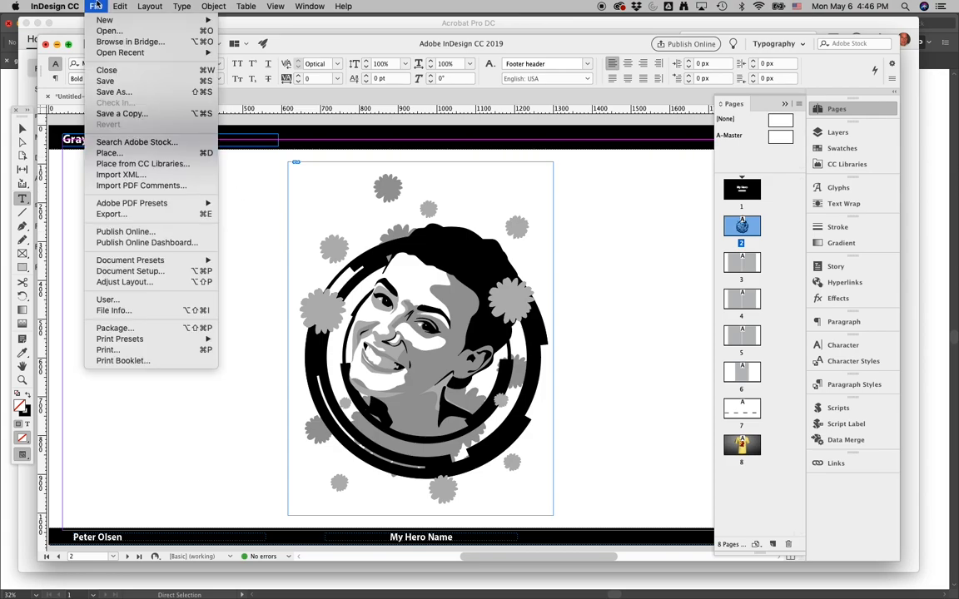
{"action": "mouse_move", "coordinate": [143, 205]}
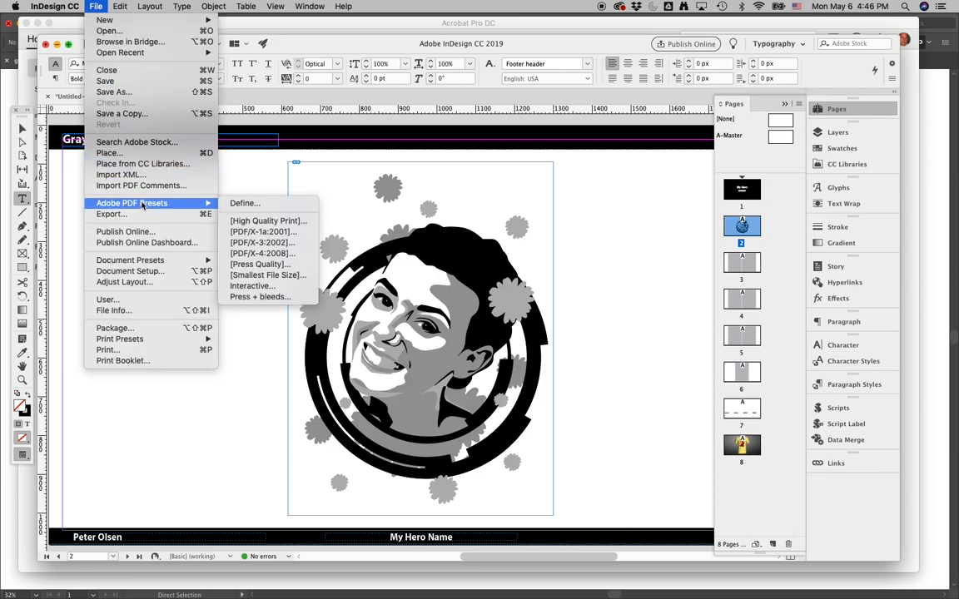
{"action": "left_click", "coordinate": [268, 275]}
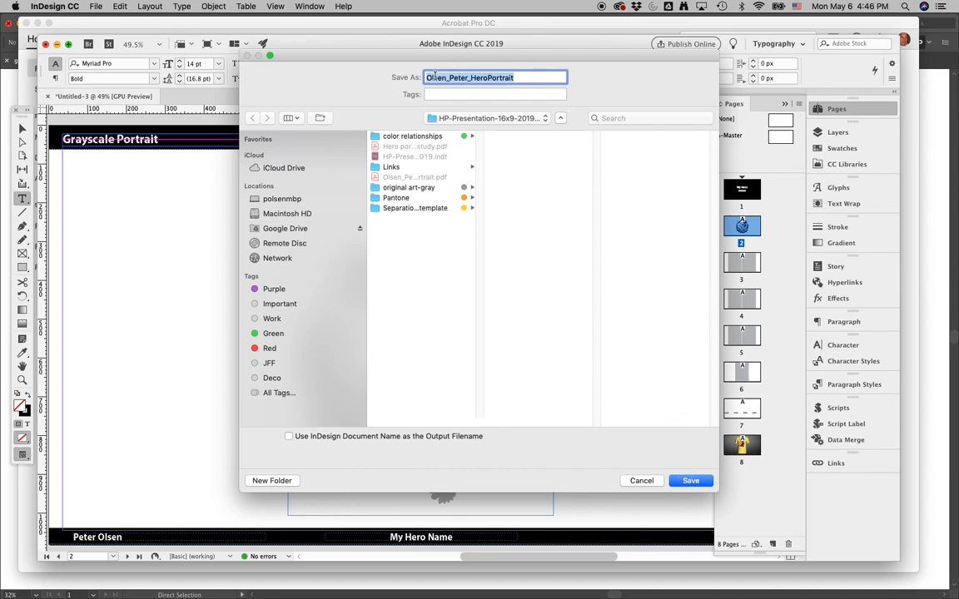
{"action": "left_click", "coordinate": [681, 481]}
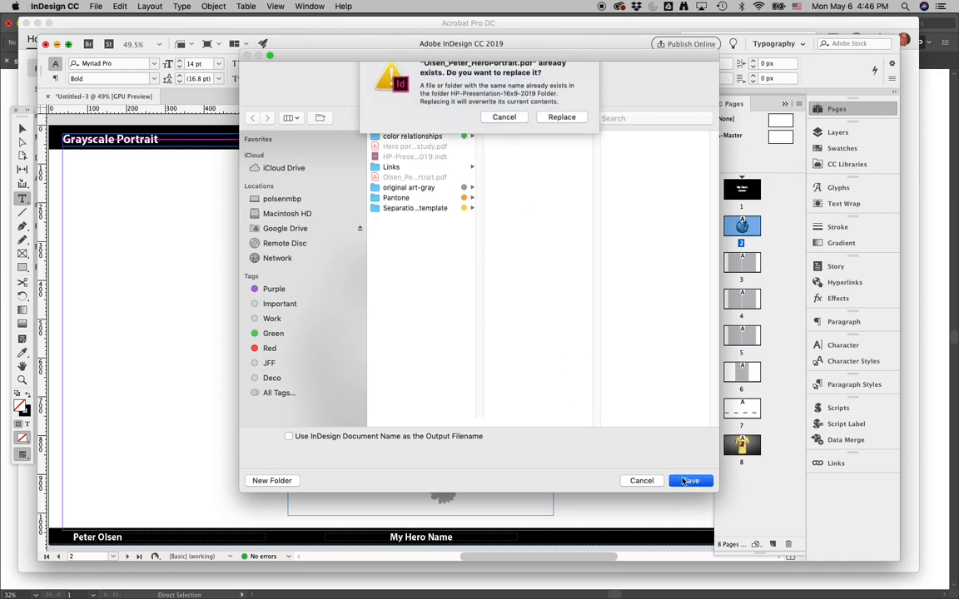
{"action": "left_click", "coordinate": [562, 130]}
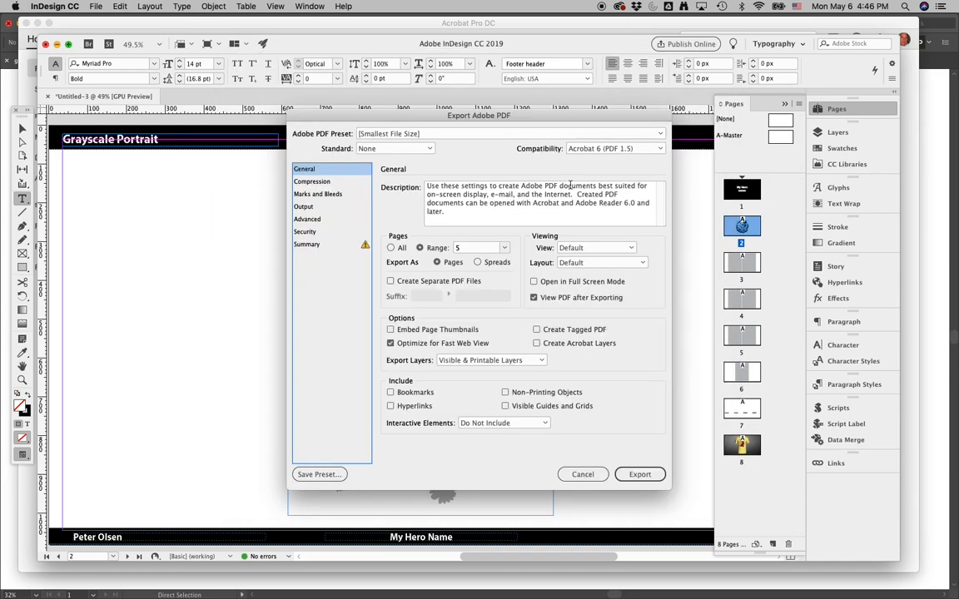
- Export all pages to PDF after reviewing the summary and marks and bleeds settings, accepting the color space warning
{"action": "left_click", "coordinate": [393, 248]}
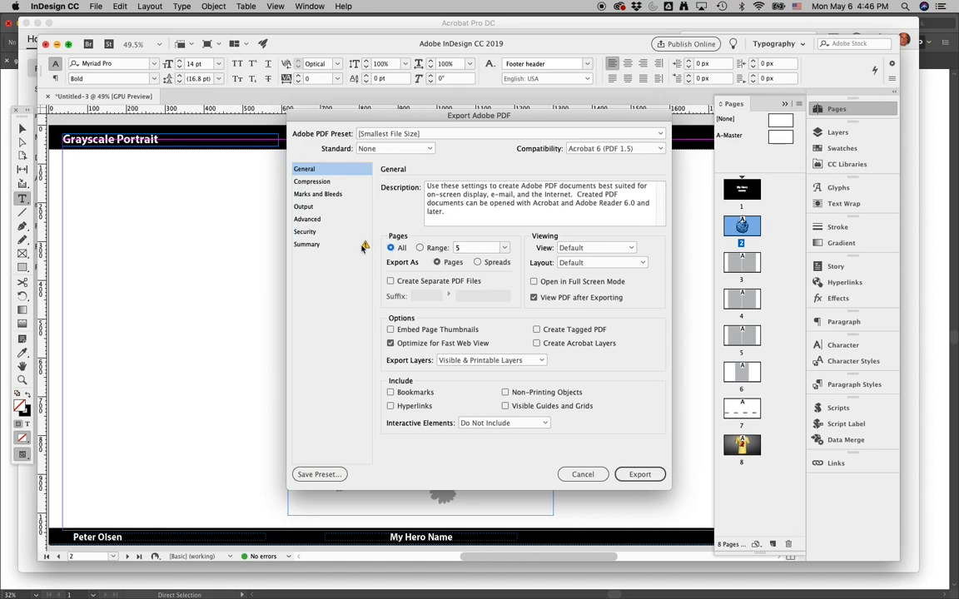
{"action": "left_click", "coordinate": [308, 243]}
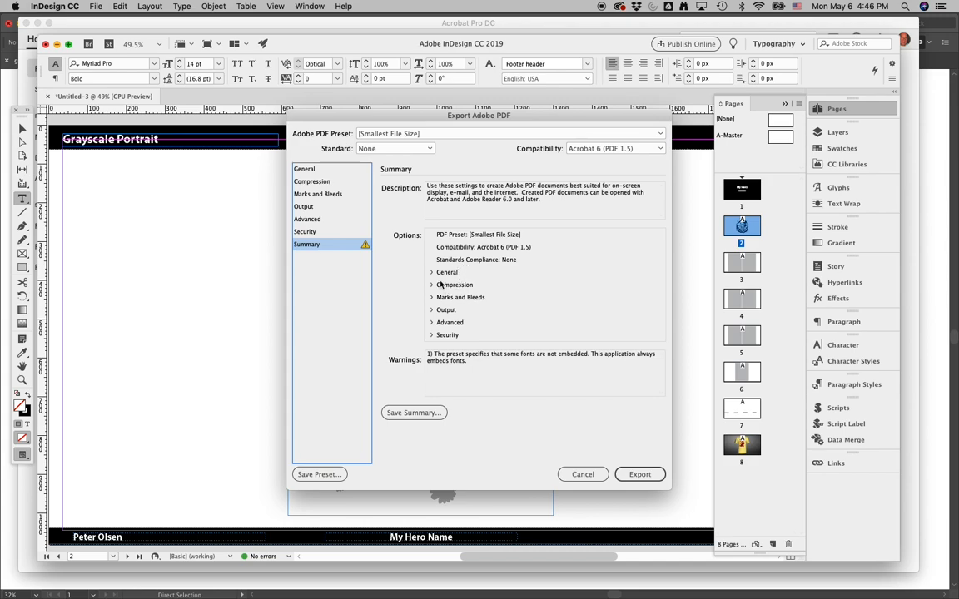
{"action": "left_click", "coordinate": [329, 193]}
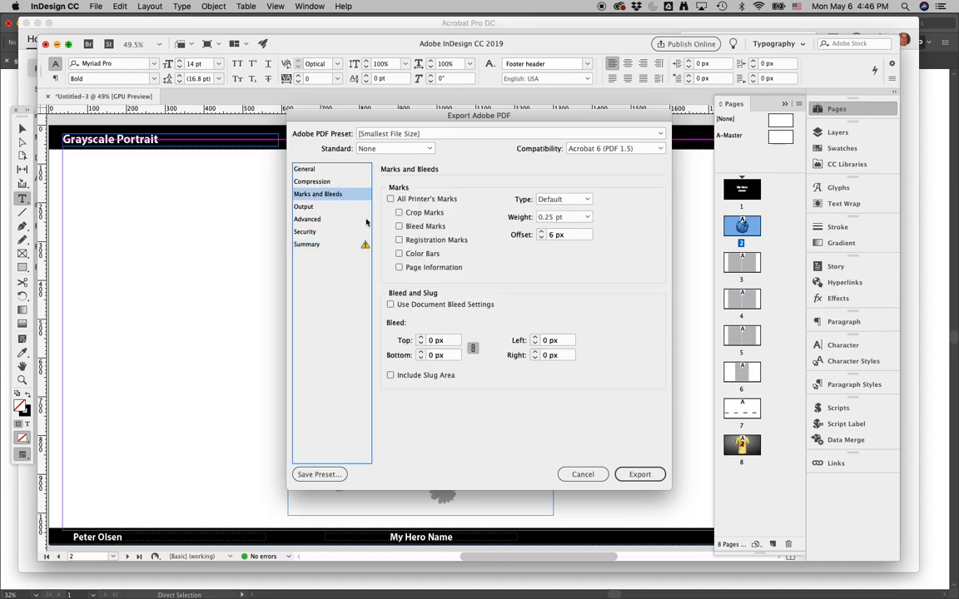
{"action": "left_click", "coordinate": [641, 477]}
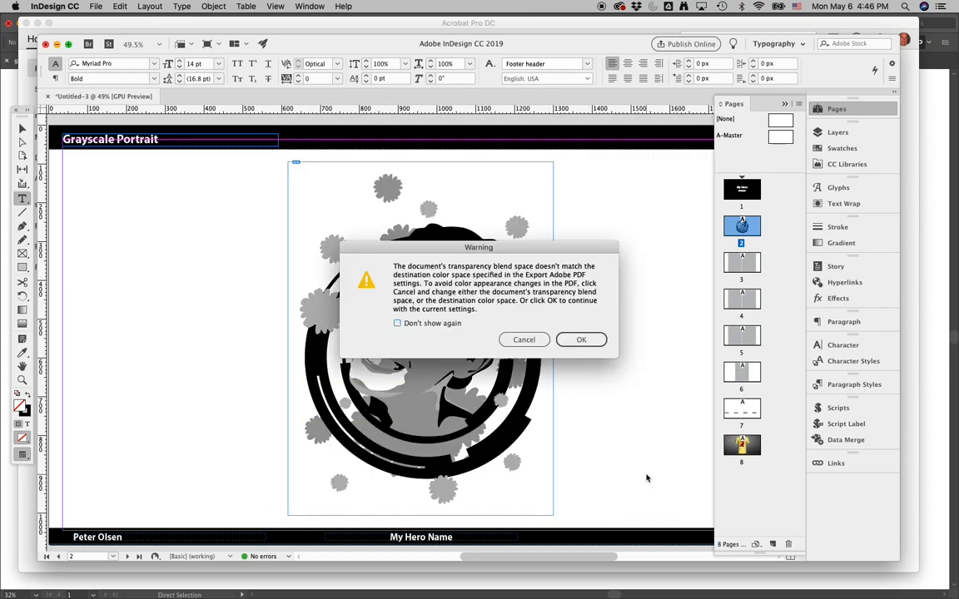
{"action": "left_click", "coordinate": [590, 340]}
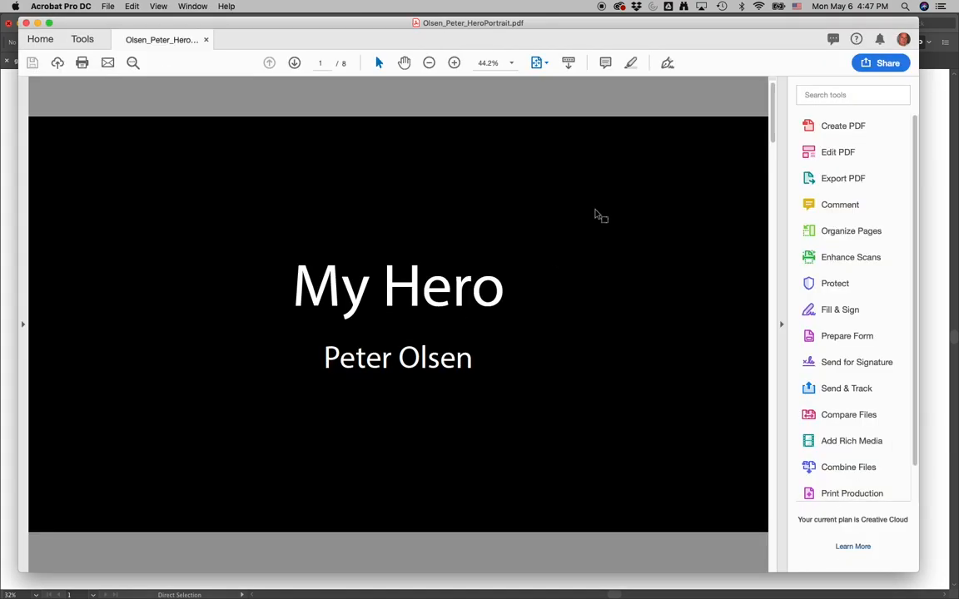
- Page through the exported PDF in Acrobat to the last page and close it
{"action": "left_click", "coordinate": [294, 64]}
{"action": "left_click", "coordinate": [294, 63]}
{"action": "left_click", "coordinate": [294, 63]}
{"action": "left_click", "coordinate": [295, 63]}
{"action": "left_click", "coordinate": [294, 63]}
{"action": "left_click", "coordinate": [295, 63]}
{"action": "left_click", "coordinate": [295, 63]}
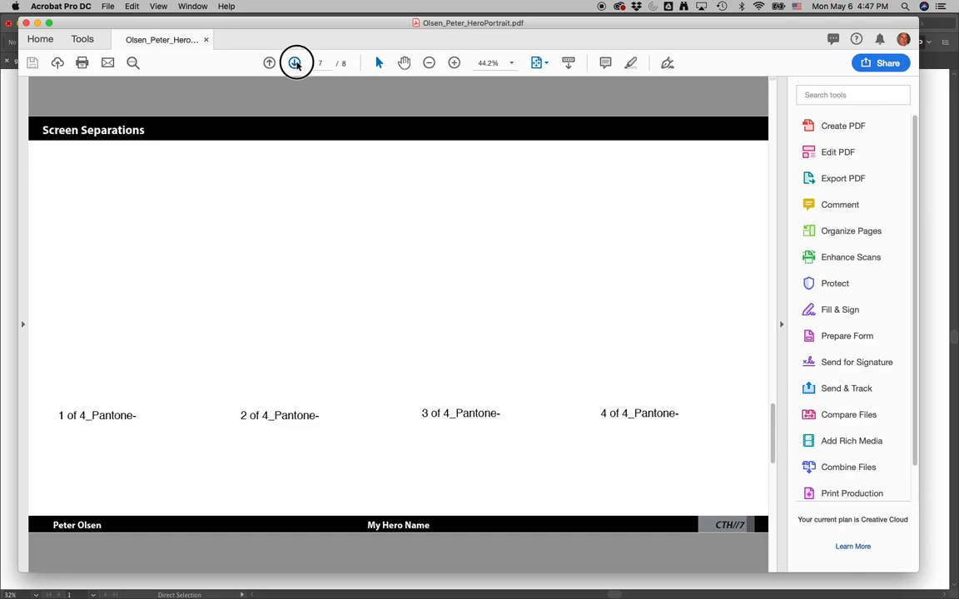
{"action": "left_click", "coordinate": [207, 40]}
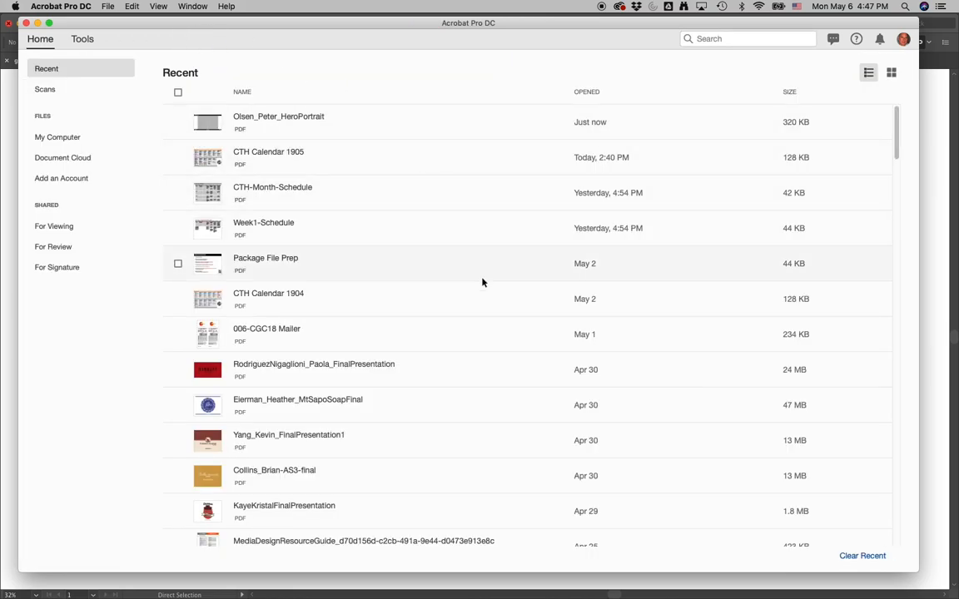